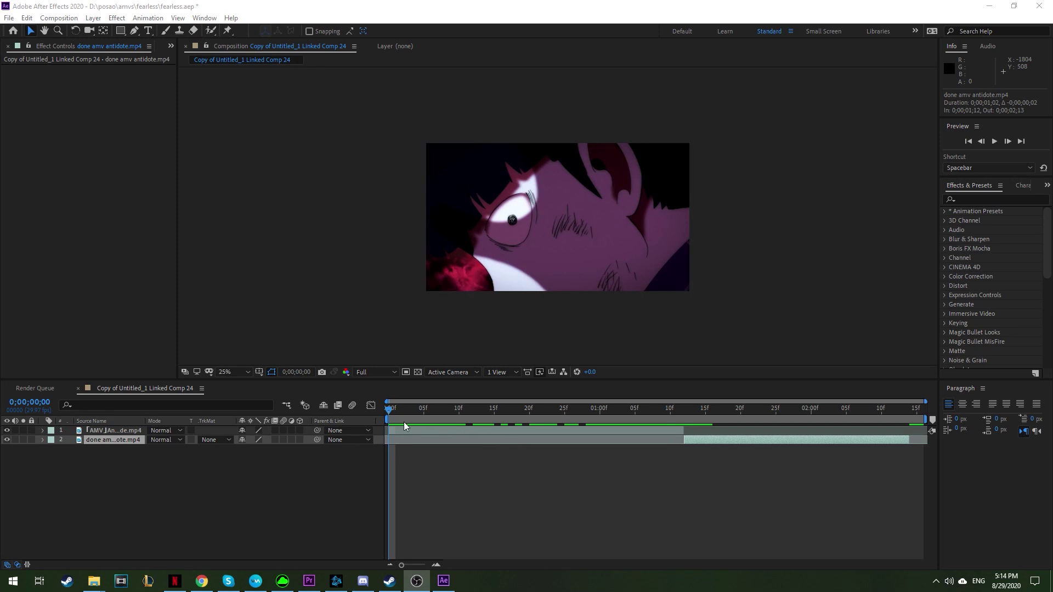
# Move the second clip's In point from 01;12 to 01;08 so it overlaps the eye clip.
pyautogui.click(404, 431)
pyautogui.moveTo(735, 439); pyautogui.dragTo(706, 440)
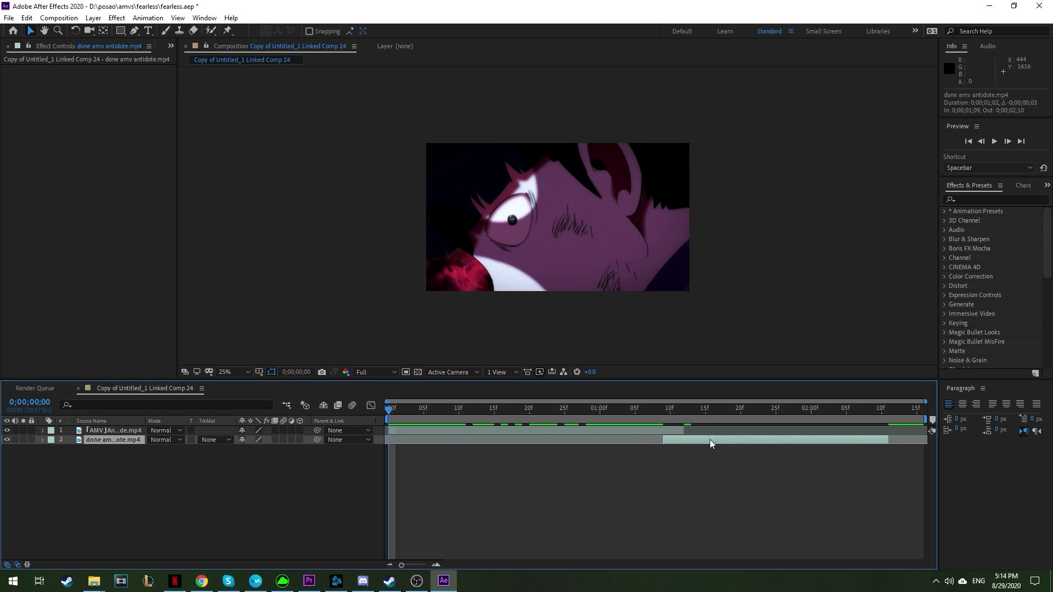
pyautogui.click(662, 412)
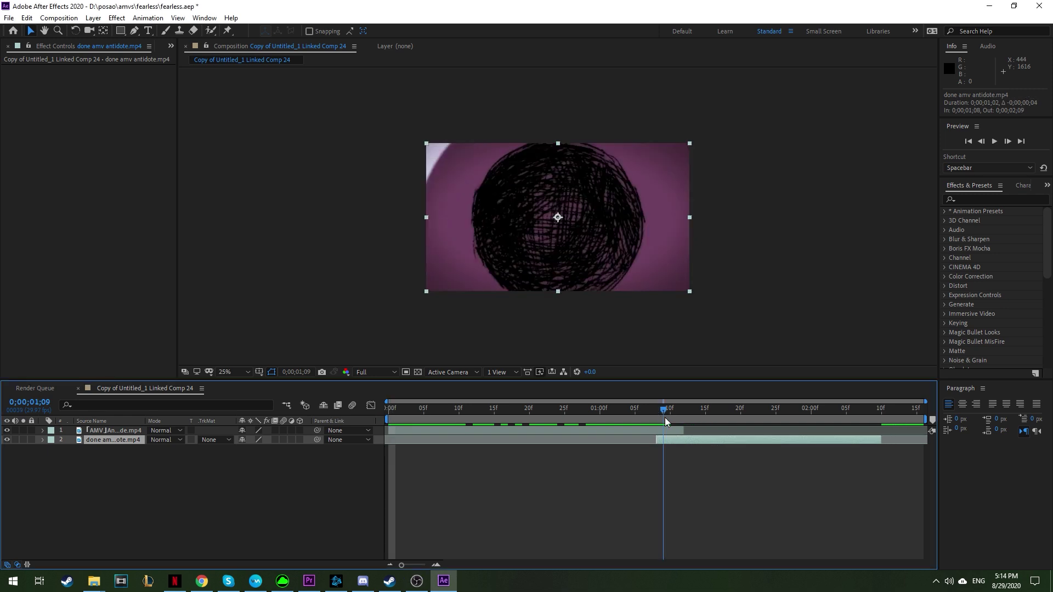
# Scrub and play back the overlap, ending at frame 1;07.
pyautogui.moveTo(666, 421)
pyautogui.mouseDown()
pyautogui.moveTo(690, 420)
pyautogui.moveTo(694, 441)
pyautogui.moveTo(305, 414)
pyautogui.mouseUp()
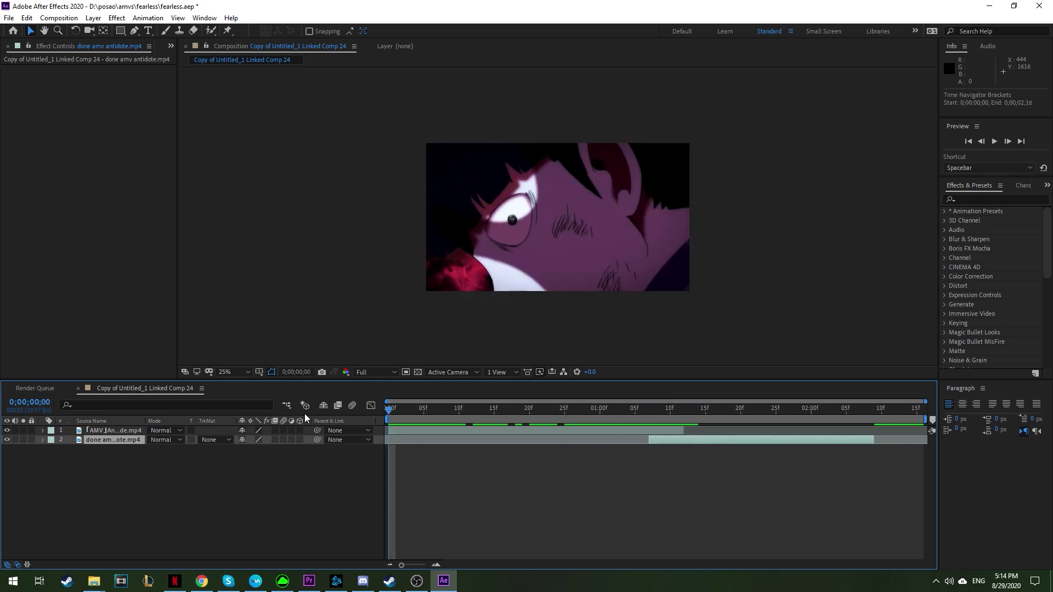
pyautogui.press('space')
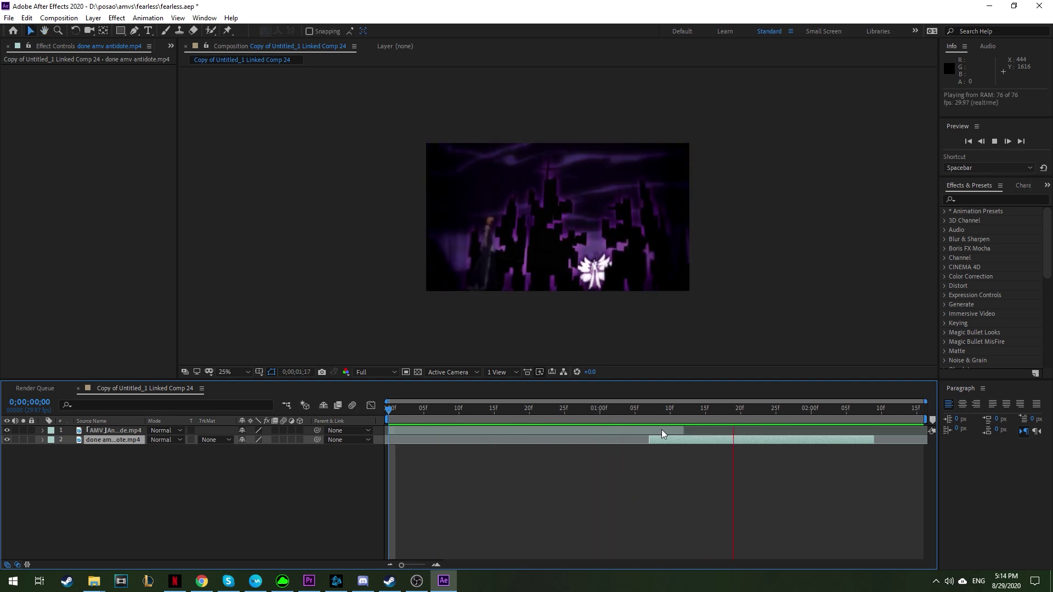
pyautogui.click(645, 427)
pyautogui.moveTo(644, 414)
pyautogui.mouseDown()
pyautogui.moveTo(683, 423)
pyautogui.moveTo(646, 426)
pyautogui.mouseUp()
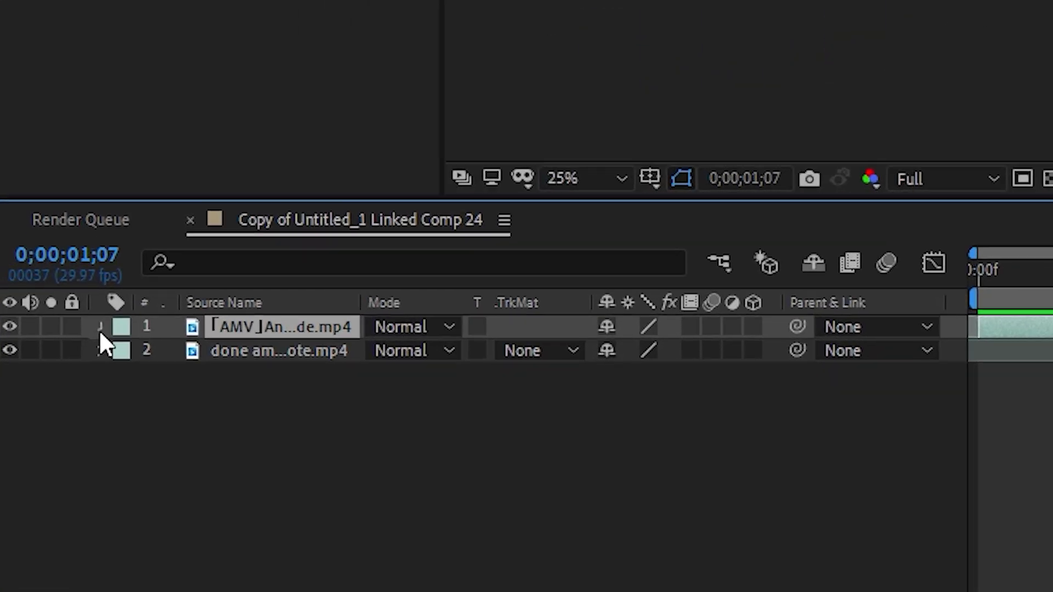
# Keyframe the eye clip's Position sliding up off-frame, with Easy Ease (F9) applied.
pyautogui.click(42, 431)
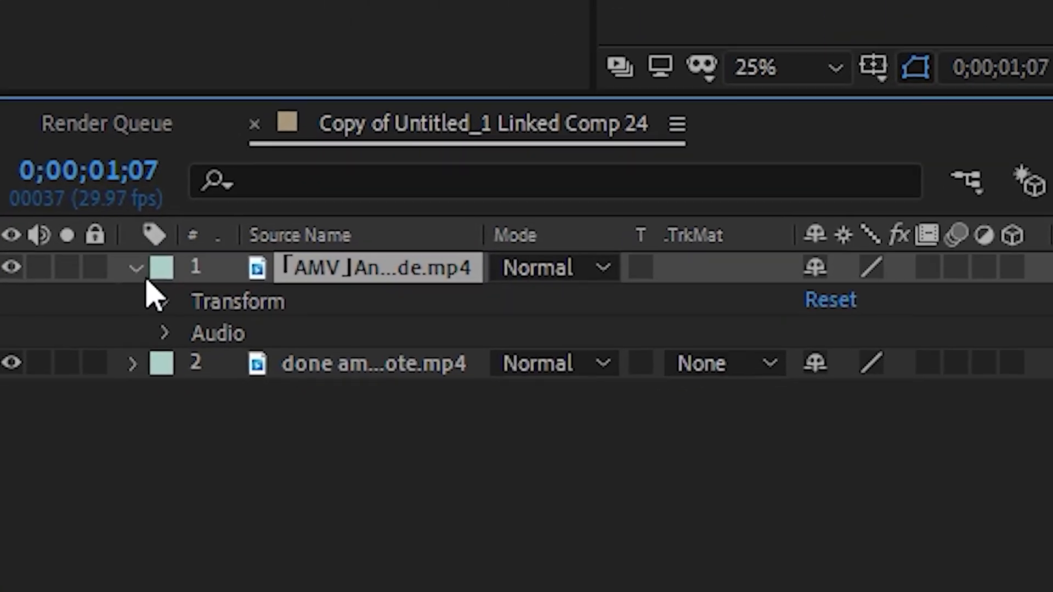
pyautogui.click(152, 278)
pyautogui.click(164, 299)
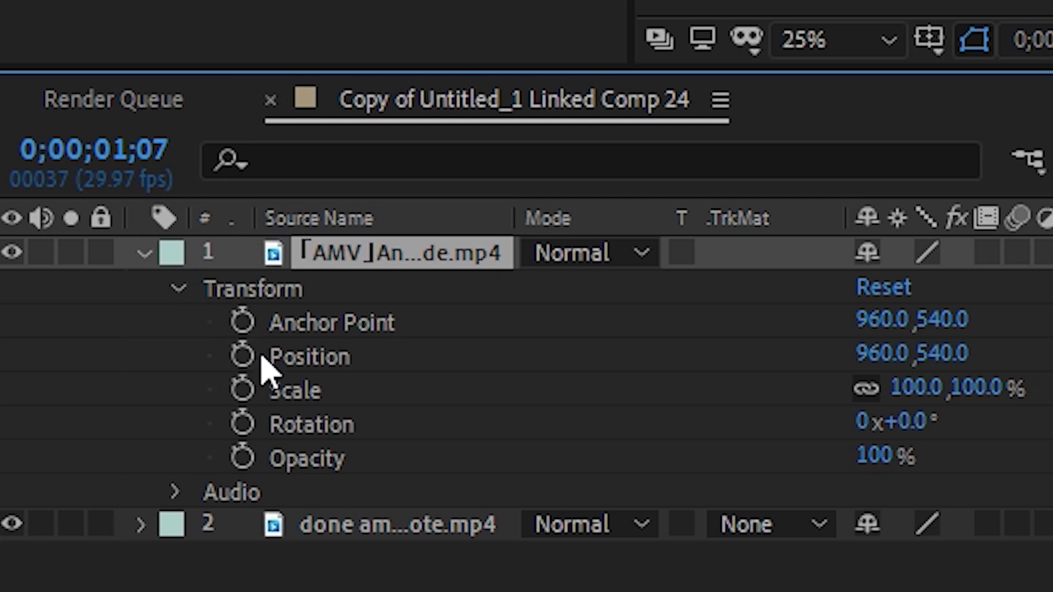
pyautogui.click(242, 356)
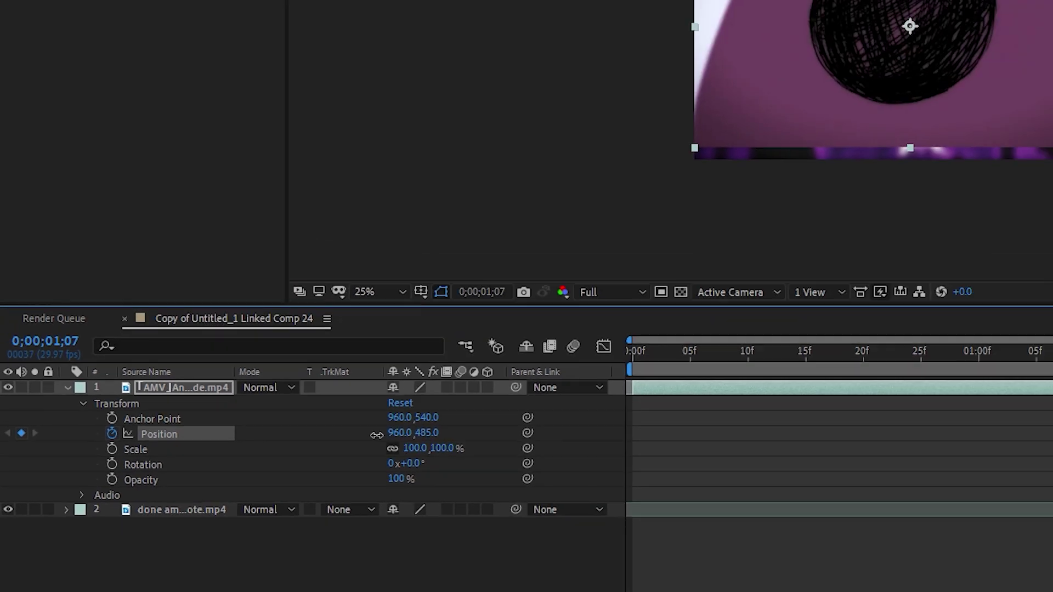
pyautogui.moveTo(952, 353)
pyautogui.mouseDown()
pyautogui.moveTo(233, 461)
pyautogui.moveTo(828, 492)
pyautogui.moveTo(806, 497)
pyautogui.mouseUp()
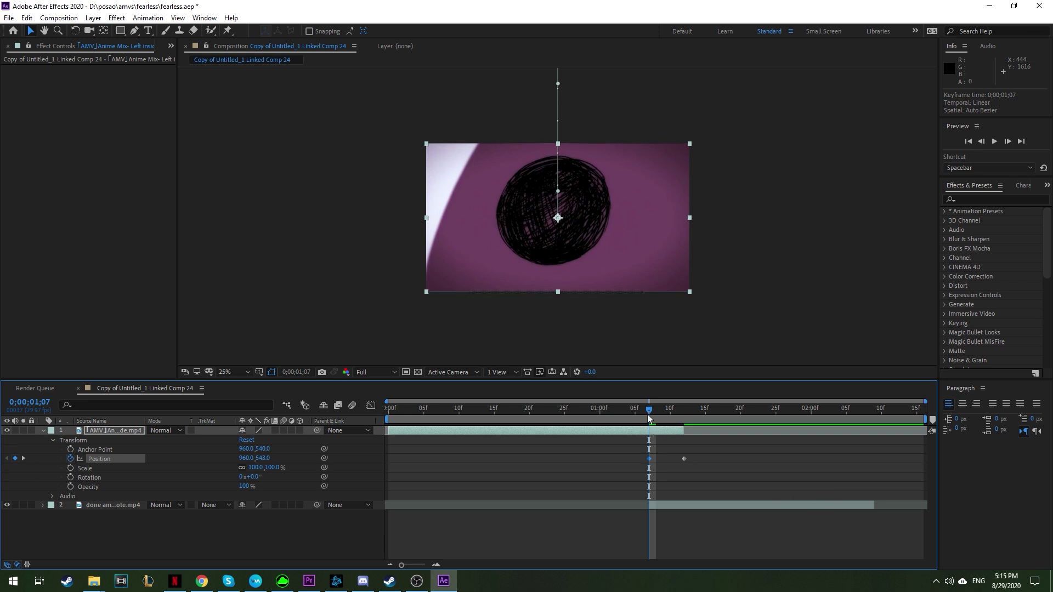
pyautogui.moveTo(654, 422)
pyautogui.mouseDown()
pyautogui.moveTo(693, 428)
pyautogui.moveTo(623, 468)
pyautogui.mouseUp()
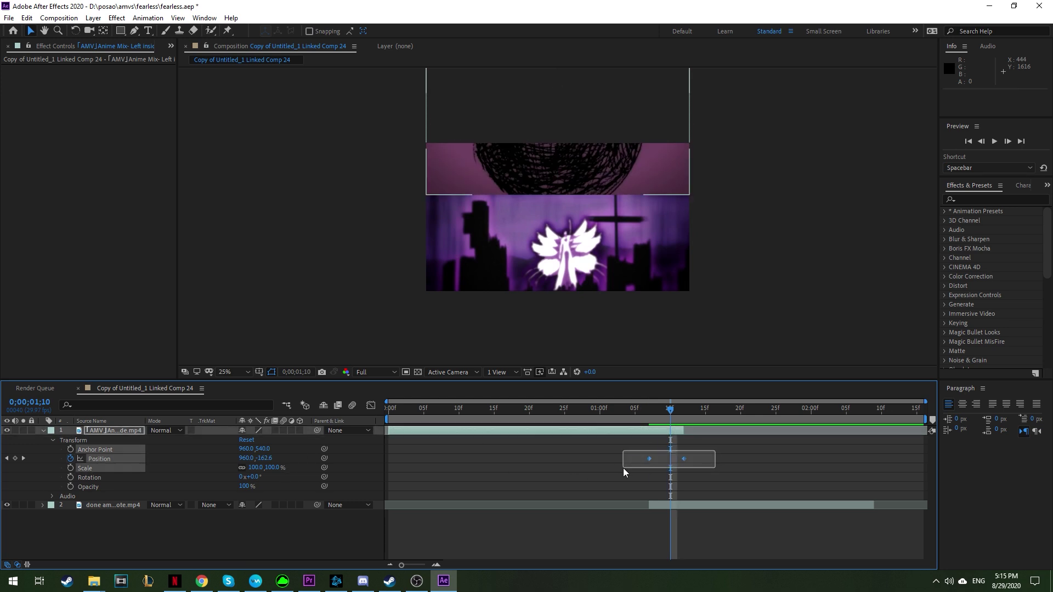
pyautogui.press('F9')
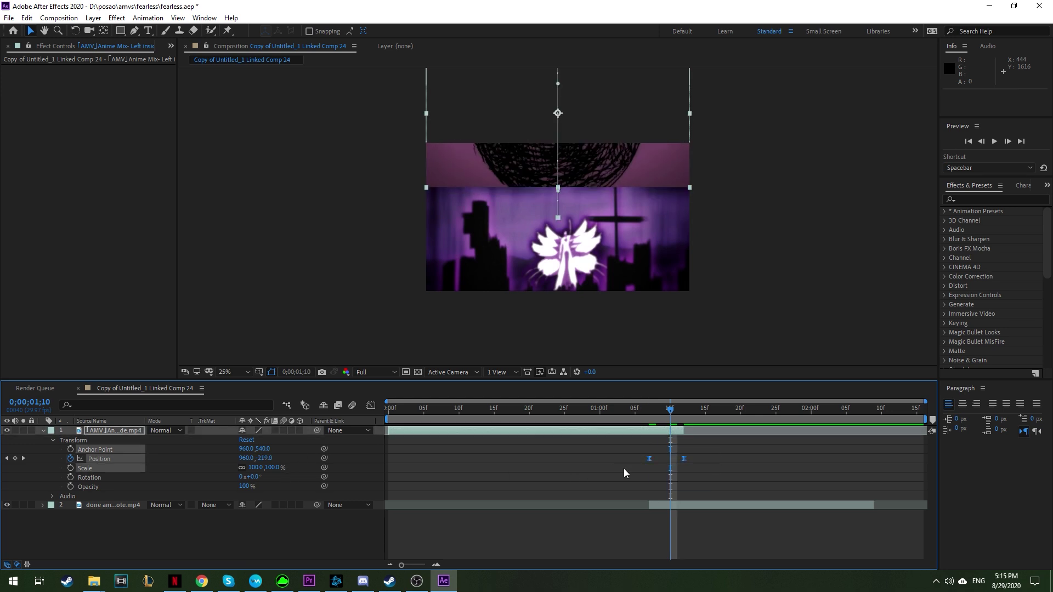
pyautogui.moveTo(667, 419)
pyautogui.mouseDown()
pyautogui.moveTo(648, 415)
pyautogui.moveTo(683, 422)
pyautogui.moveTo(673, 428)
pyautogui.mouseUp()
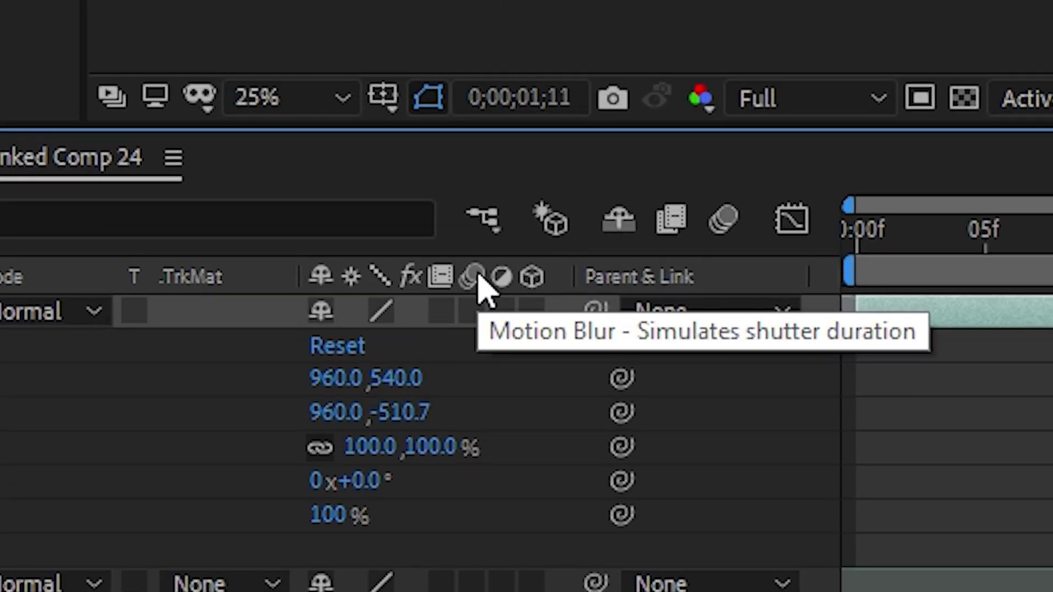
# Enable Motion Blur on the eye clip layer and the composition, then check the slide.
pyautogui.click(475, 316)
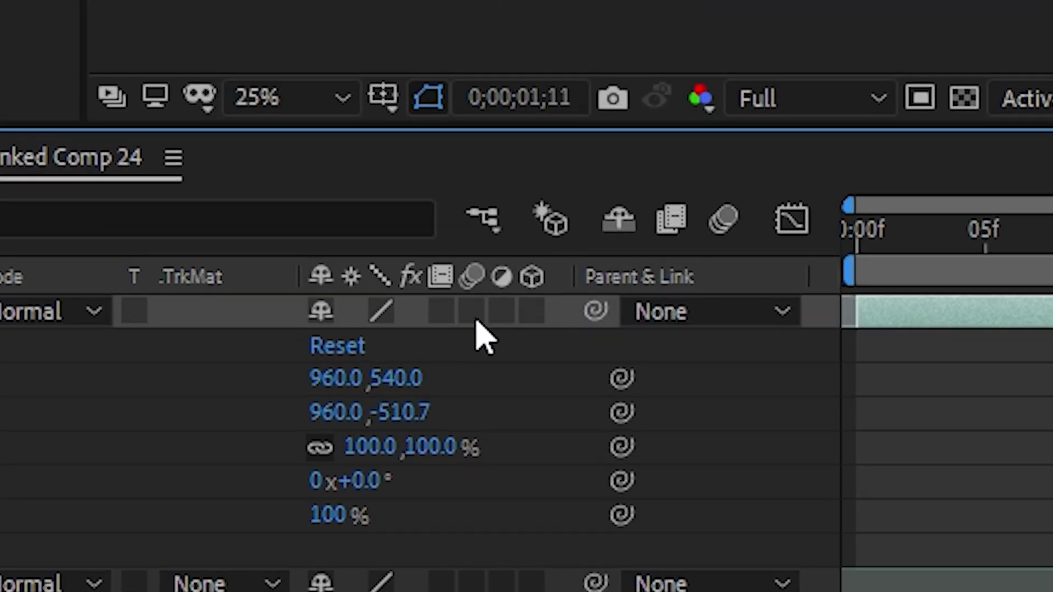
pyautogui.click(724, 218)
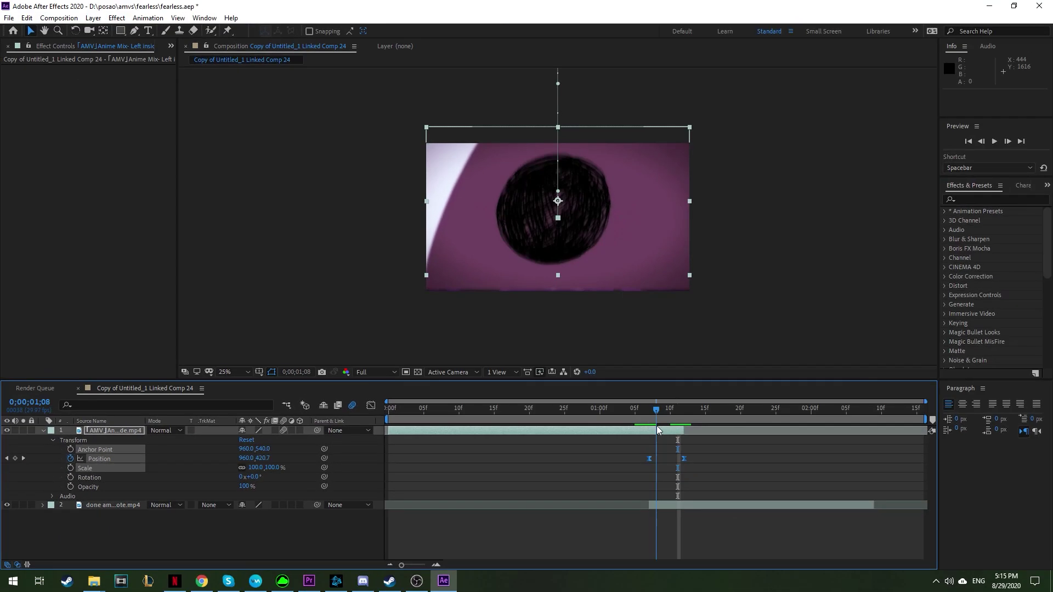
pyautogui.moveTo(677, 430); pyautogui.dragTo(650, 421)
pyautogui.click(662, 507)
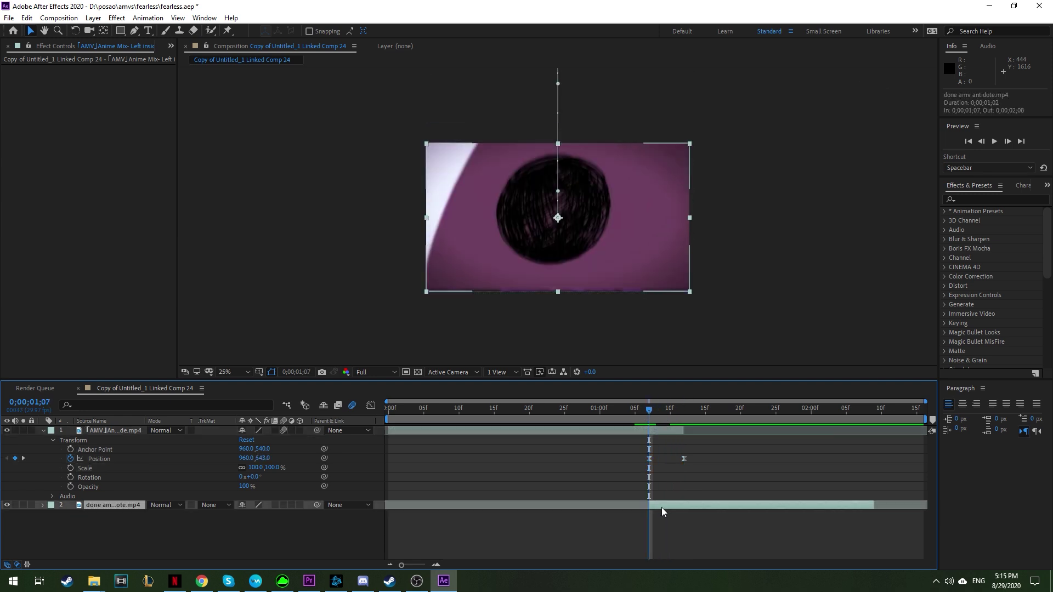
# Keyframe the second clip's Position rising from Y about 1619 into its centred position.
pyautogui.click(43, 505)
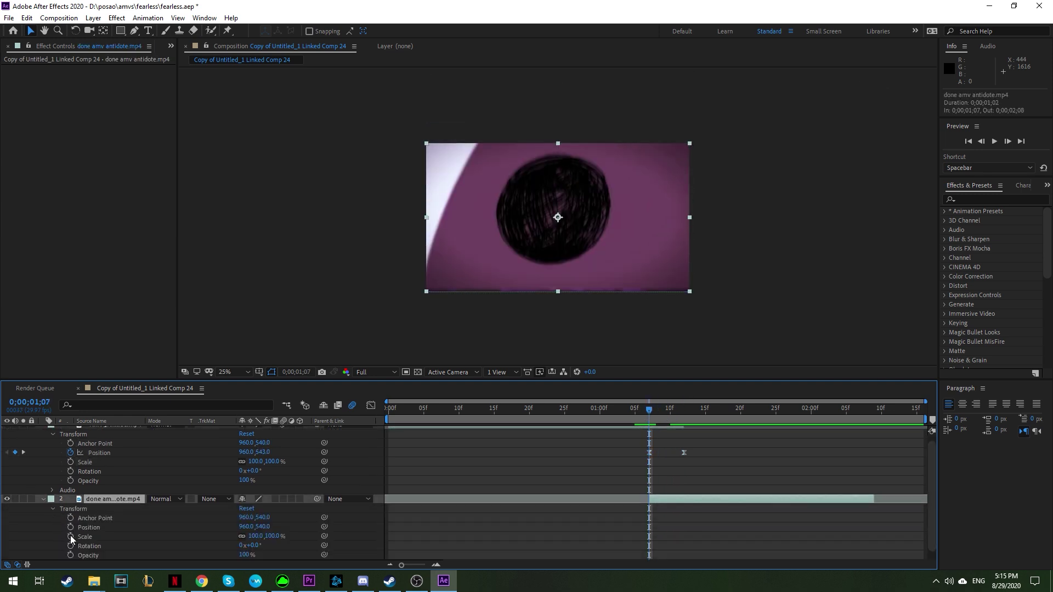
pyautogui.click(70, 528)
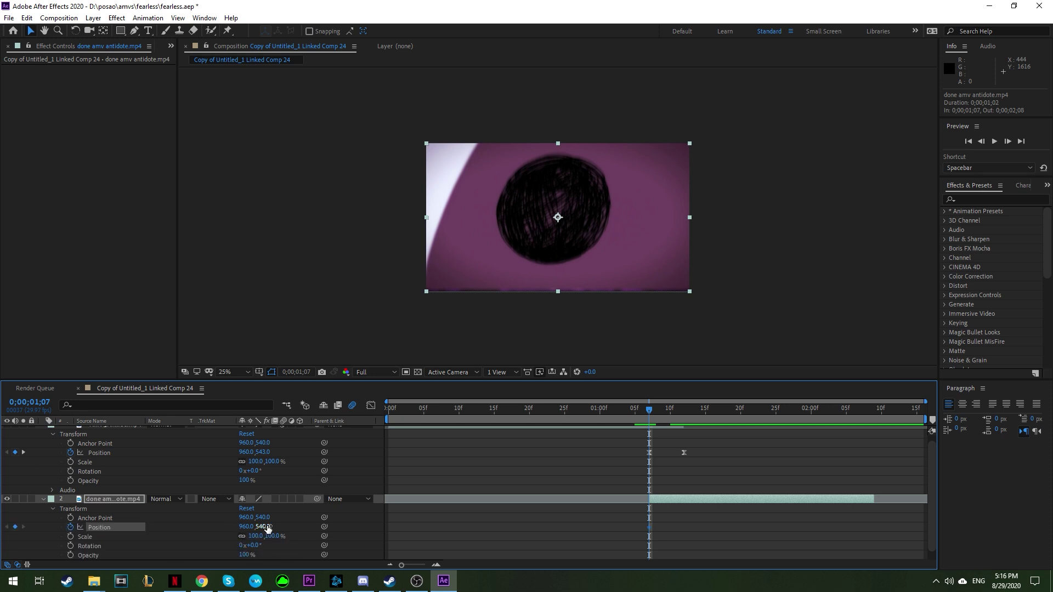
pyautogui.moveTo(649, 532); pyautogui.dragTo(660, 533)
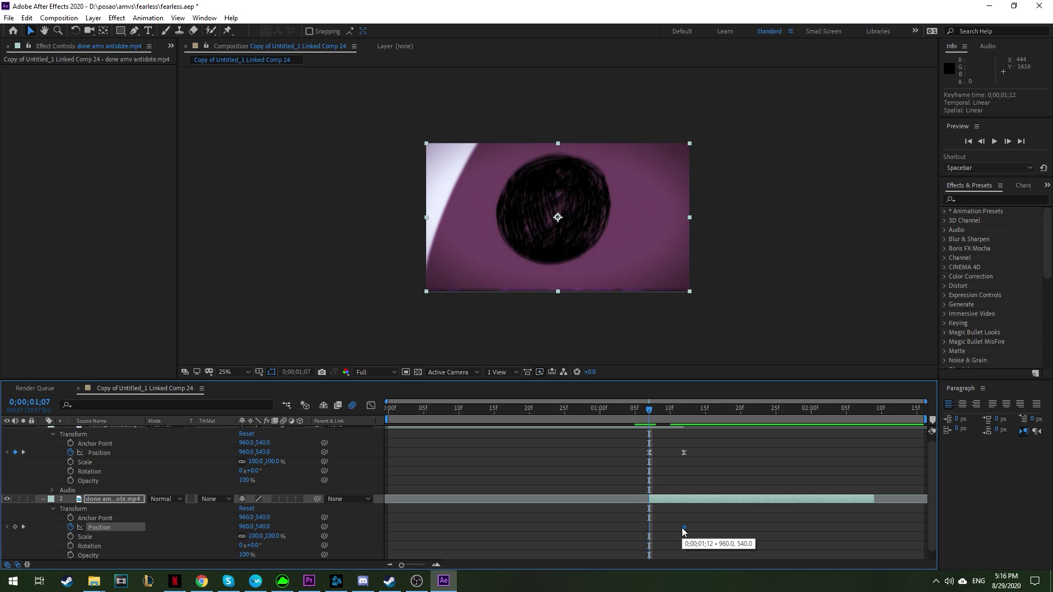
pyautogui.moveTo(682, 531); pyautogui.dragTo(683, 529)
pyautogui.moveTo(264, 527); pyautogui.dragTo(353, 526)
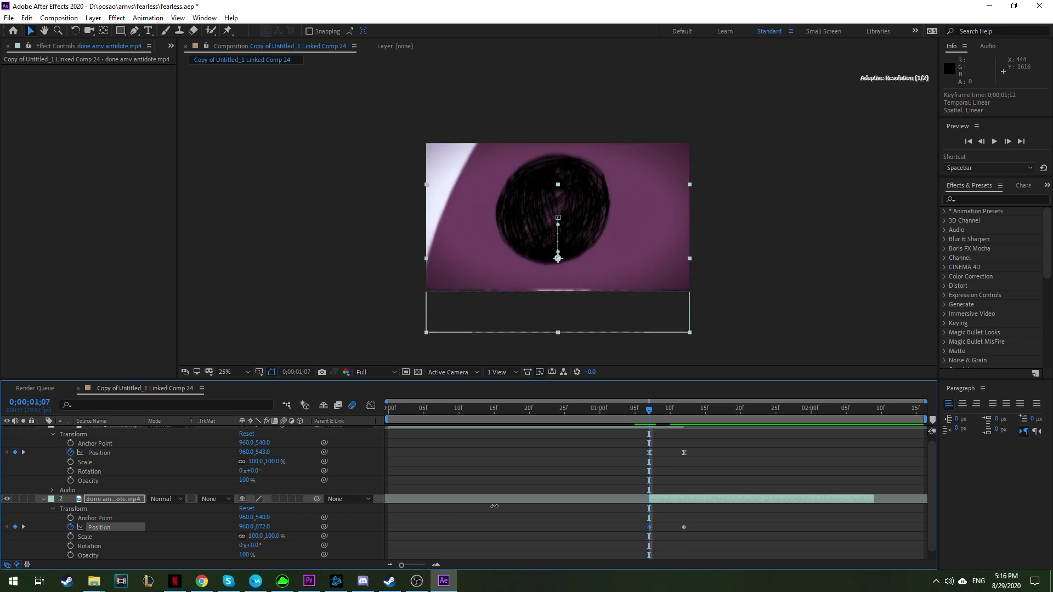
pyautogui.moveTo(263, 526); pyautogui.dragTo(247, 526)
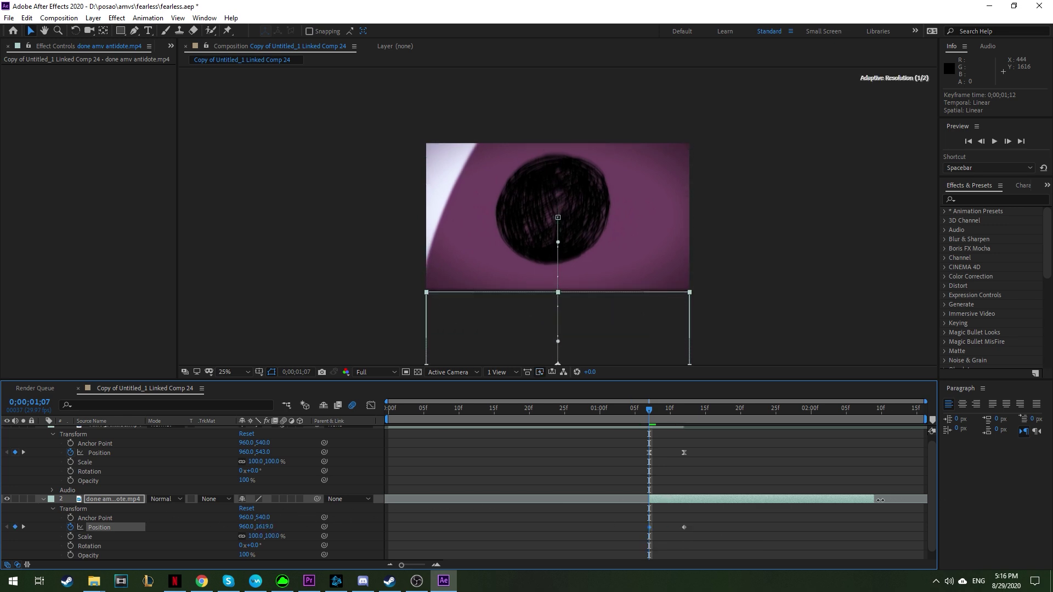
pyautogui.moveTo(712, 520); pyautogui.dragTo(594, 541)
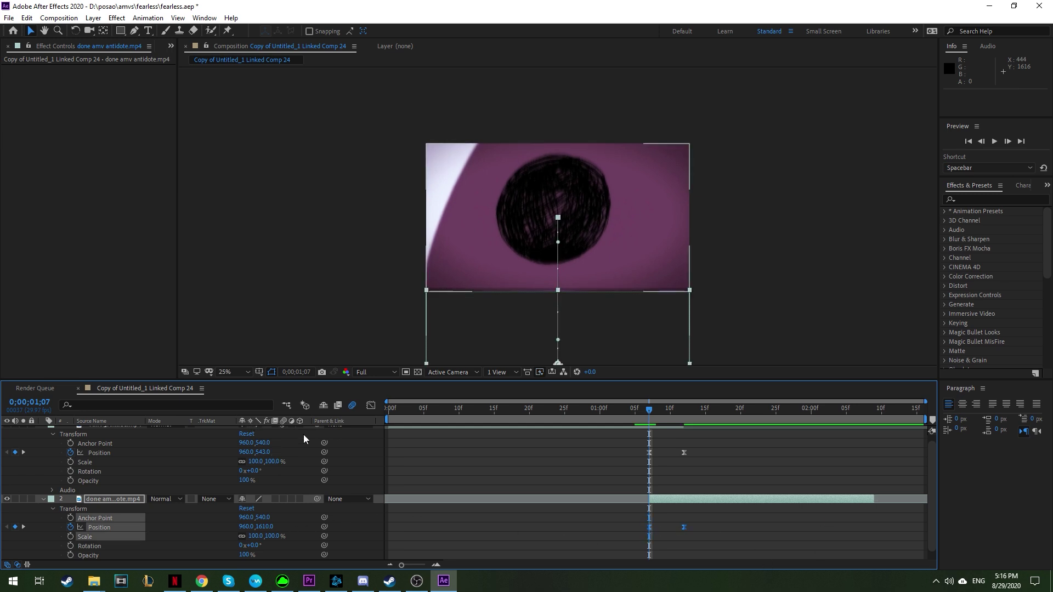
pyautogui.scroll(1, 304, 468)
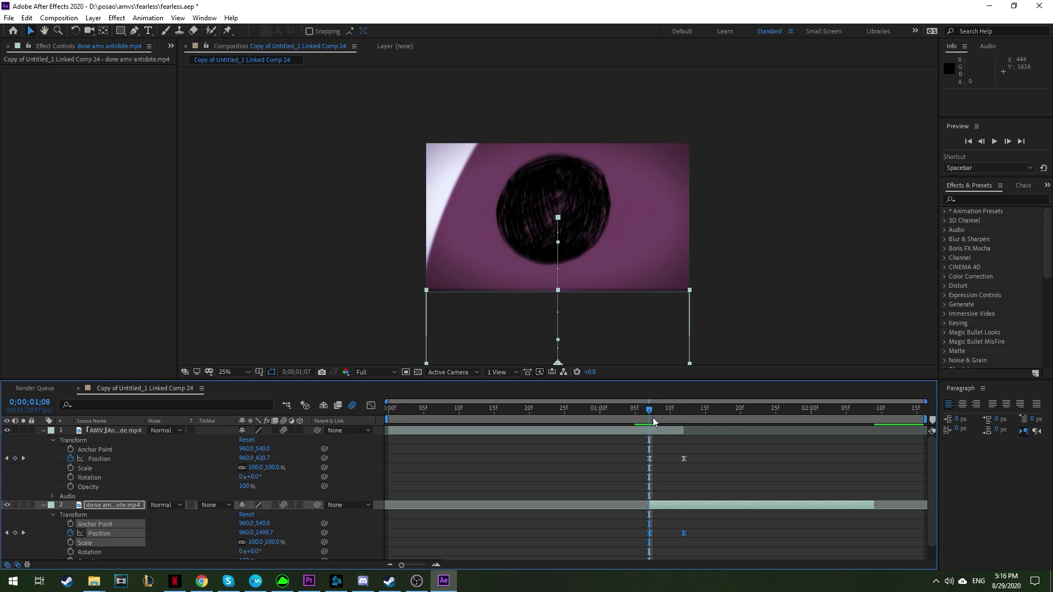
pyautogui.moveTo(652, 417)
pyautogui.mouseDown()
pyautogui.moveTo(669, 420)
pyautogui.moveTo(594, 421)
pyautogui.mouseUp()
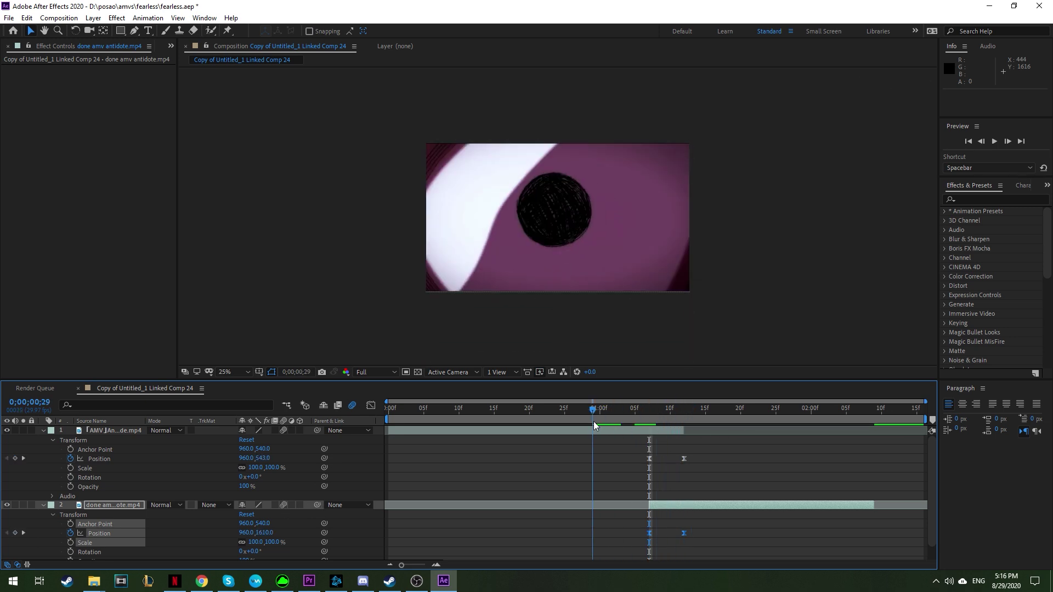
pyautogui.press('space')
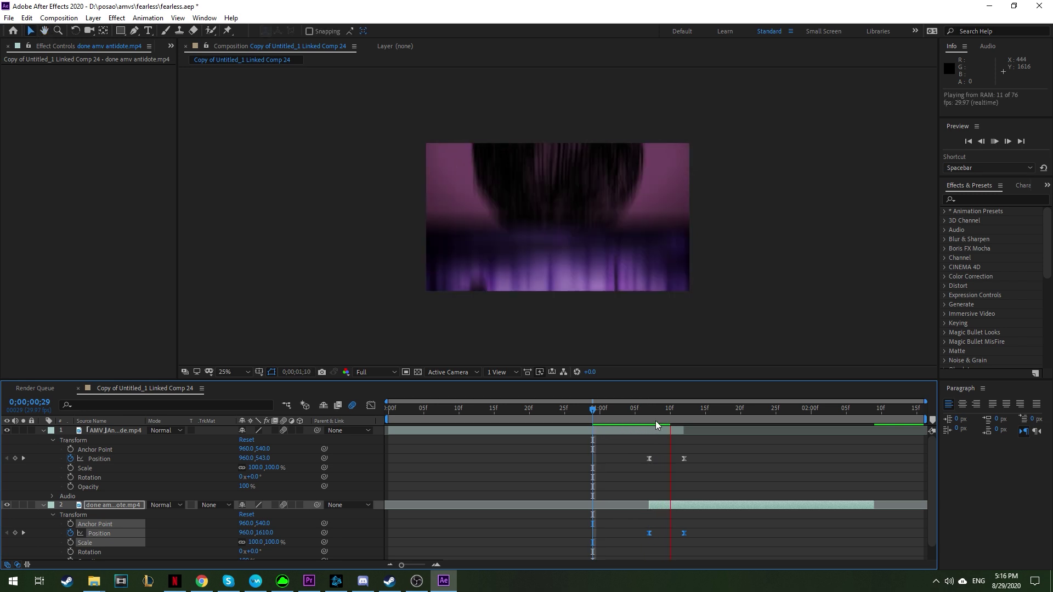
pyautogui.moveTo(657, 420)
pyautogui.mouseDown()
pyautogui.moveTo(686, 429)
pyautogui.moveTo(636, 422)
pyautogui.moveTo(872, 444)
pyautogui.moveTo(647, 443)
pyautogui.mouseUp()
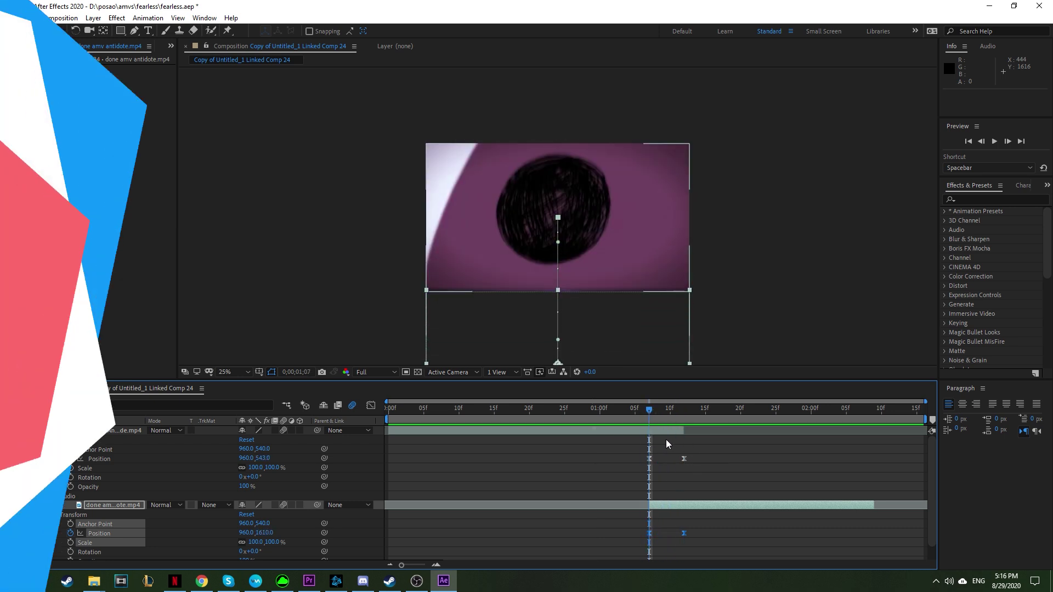
pyautogui.write('motion tile')
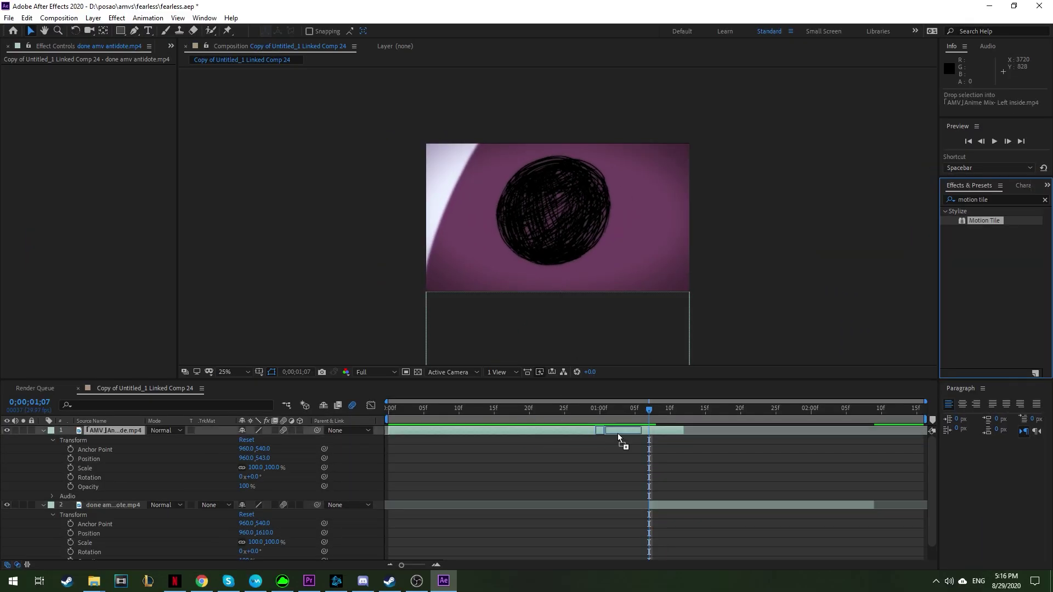
# Drag Motion Tile onto the eye clip, shift the second clip slightly later, and scrub.
pyautogui.moveTo(946, 180); pyautogui.dragTo(618, 434)
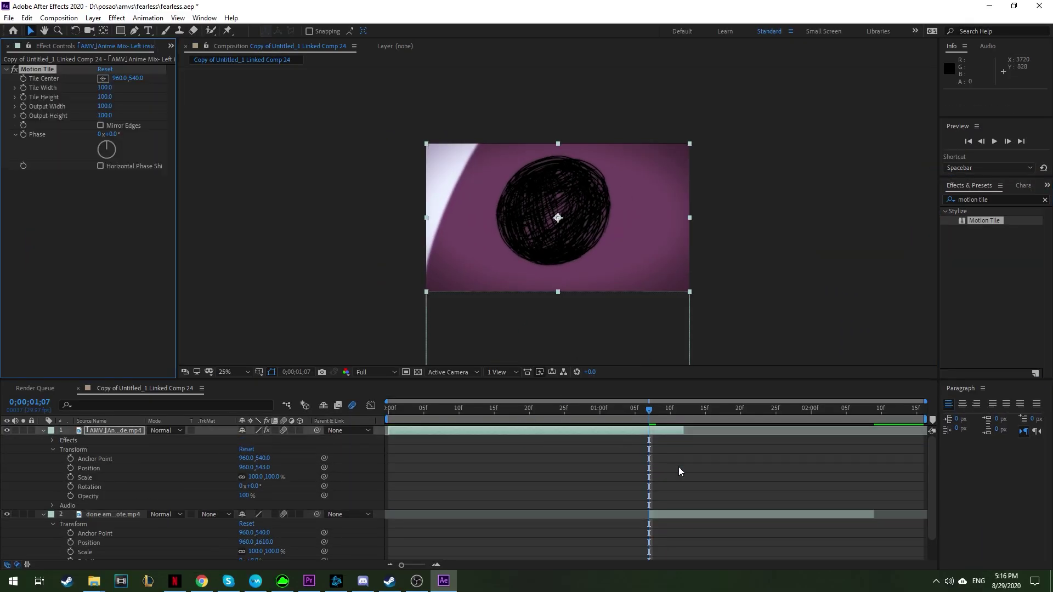
pyautogui.moveTo(668, 514); pyautogui.dragTo(710, 514)
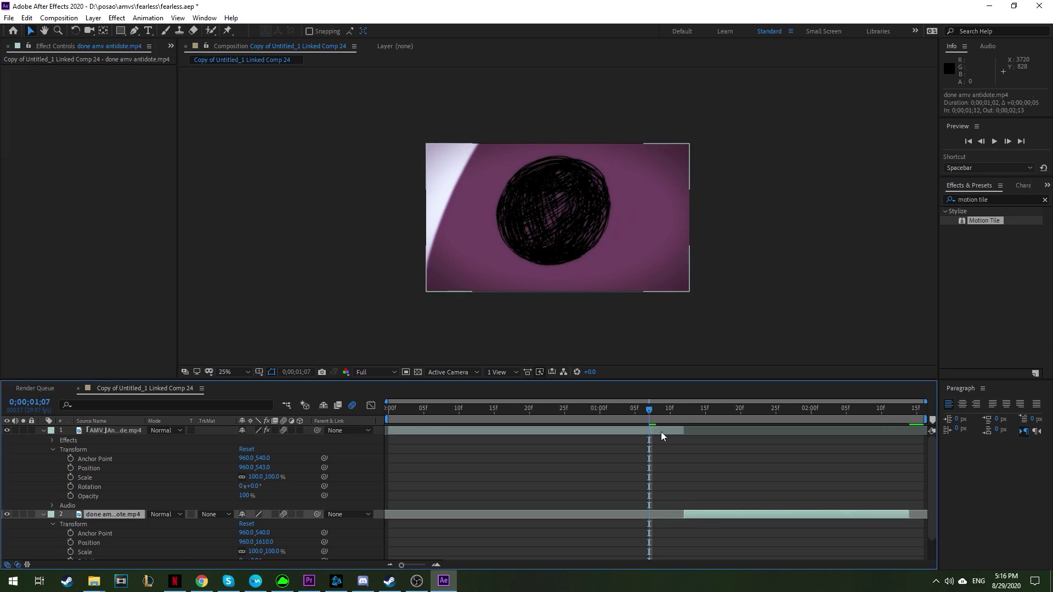
pyautogui.moveTo(663, 422); pyautogui.dragTo(659, 424)
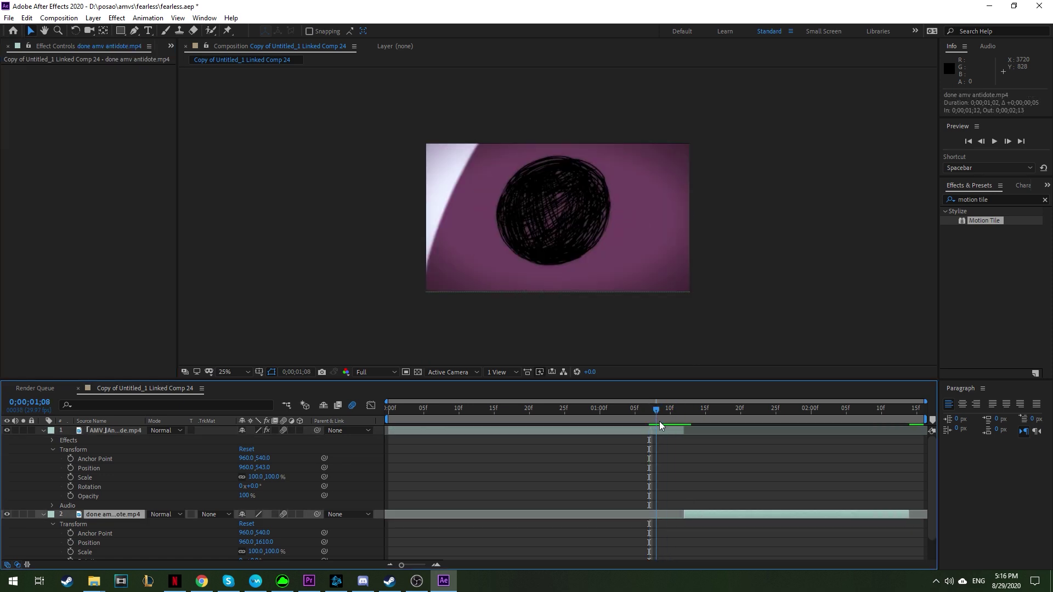
pyautogui.click(663, 431)
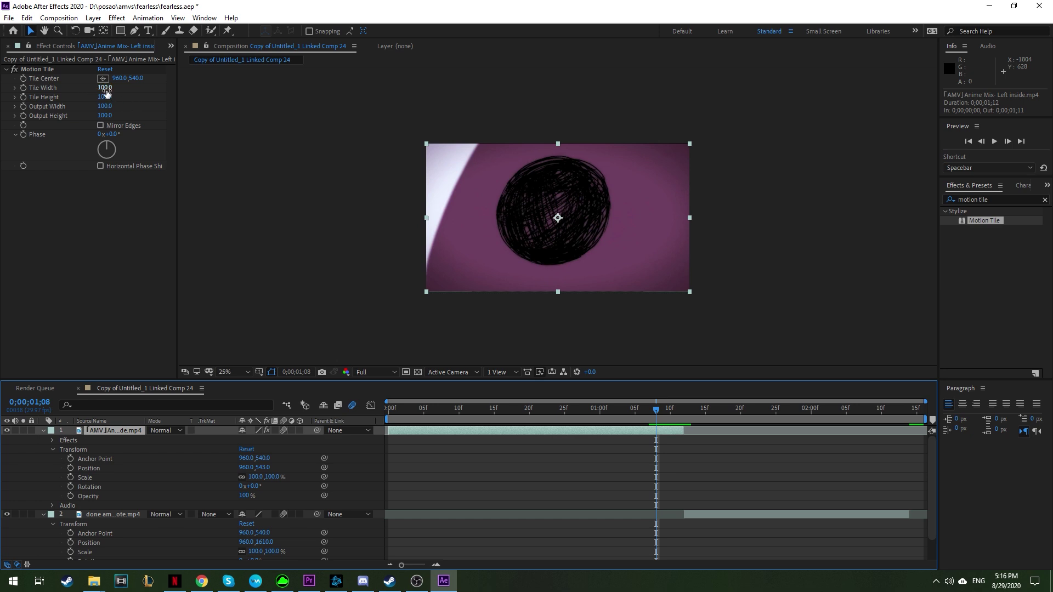
# Set Motion Tile Output Width and Output Height to 400.
pyautogui.click(106, 105)
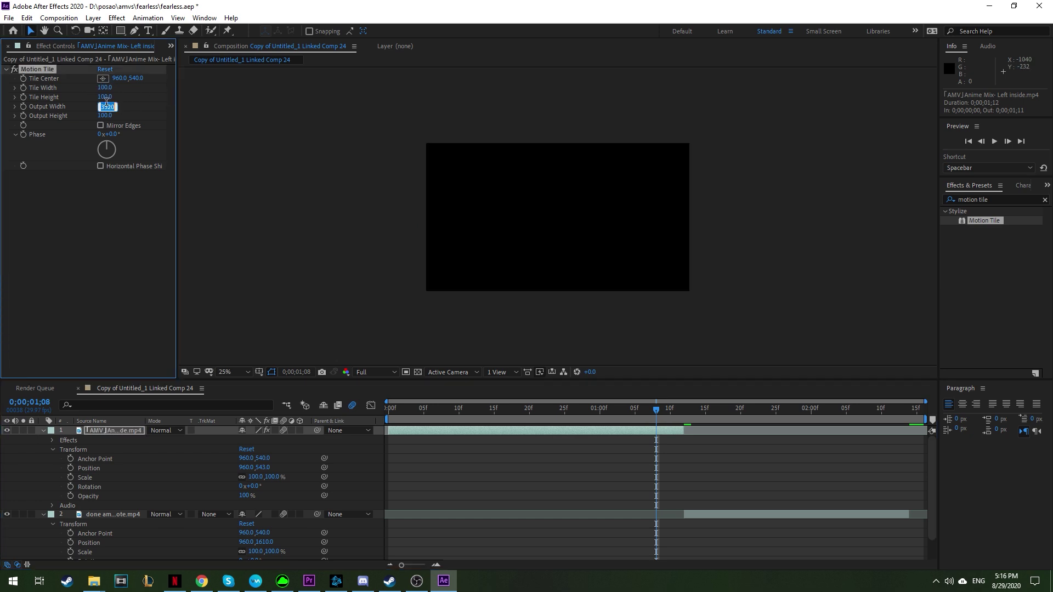
pyautogui.write('400')
pyautogui.press('Tab')
pyautogui.write('4')
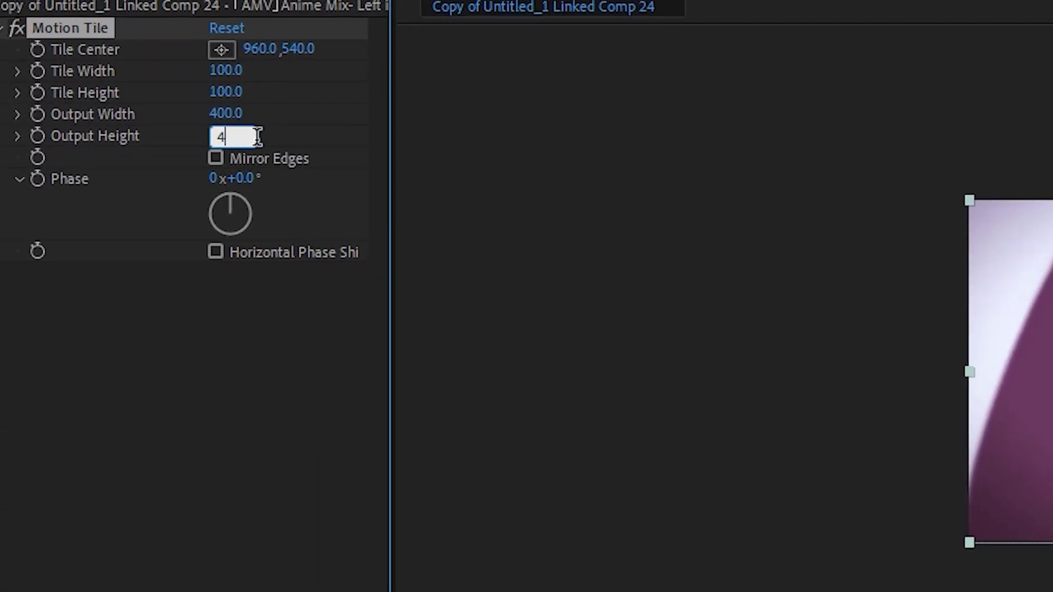
pyautogui.write('00')
pyautogui.press('Return')
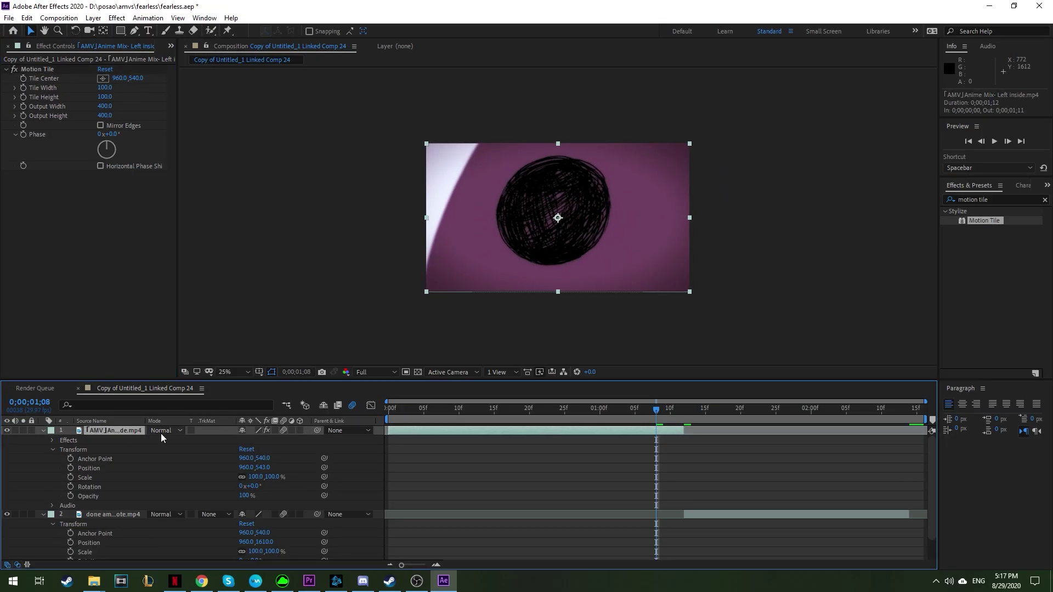
# Try shrinking the eye clip, undo it, and start its Position keyframes.
pyautogui.moveTo(272, 479); pyautogui.dragTo(264, 477)
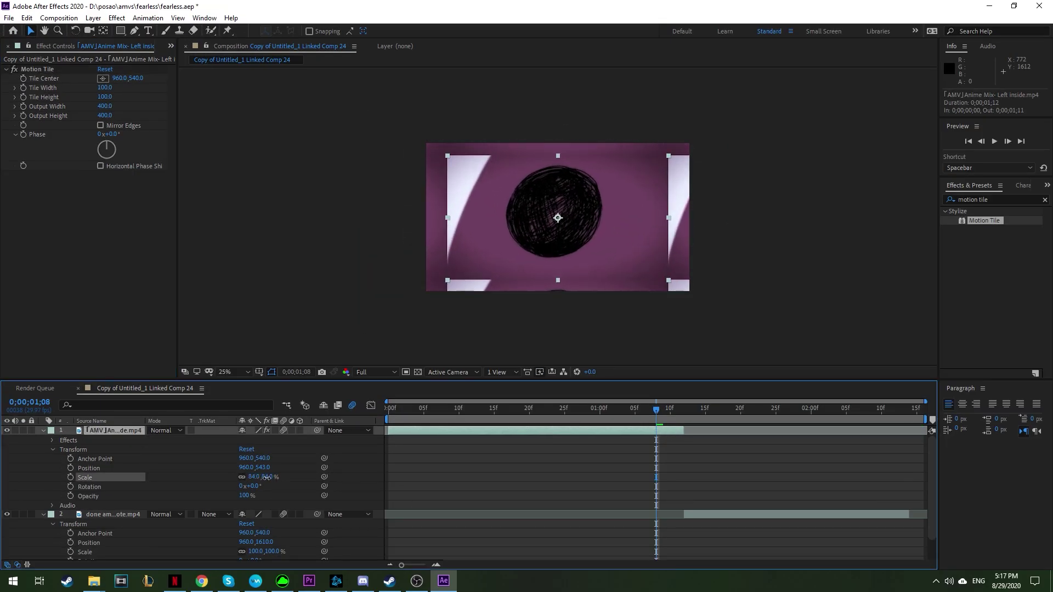
pyautogui.hotkey('ctrl', 'z')
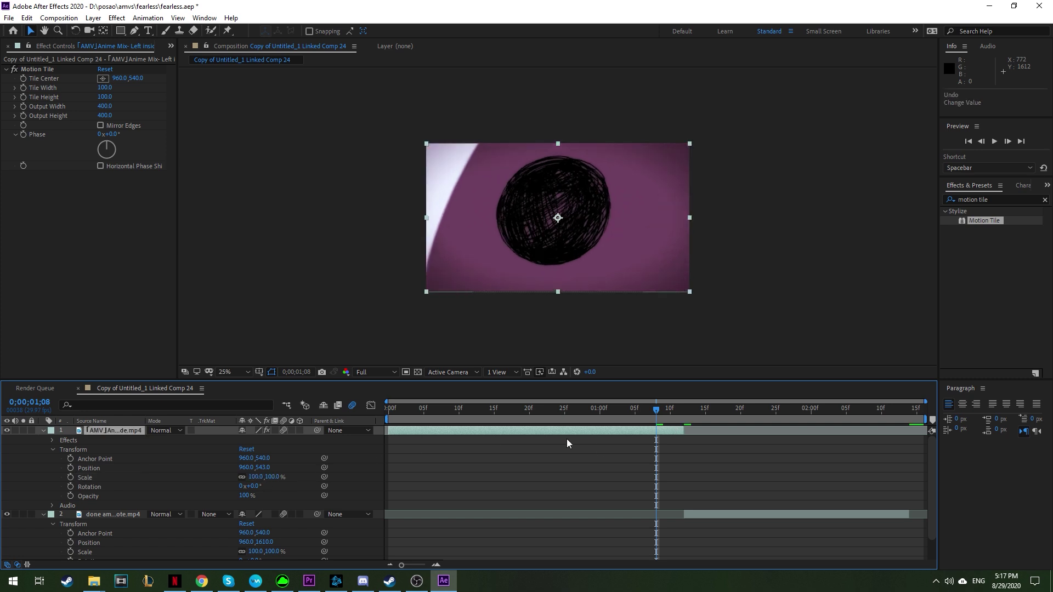
pyautogui.click(70, 469)
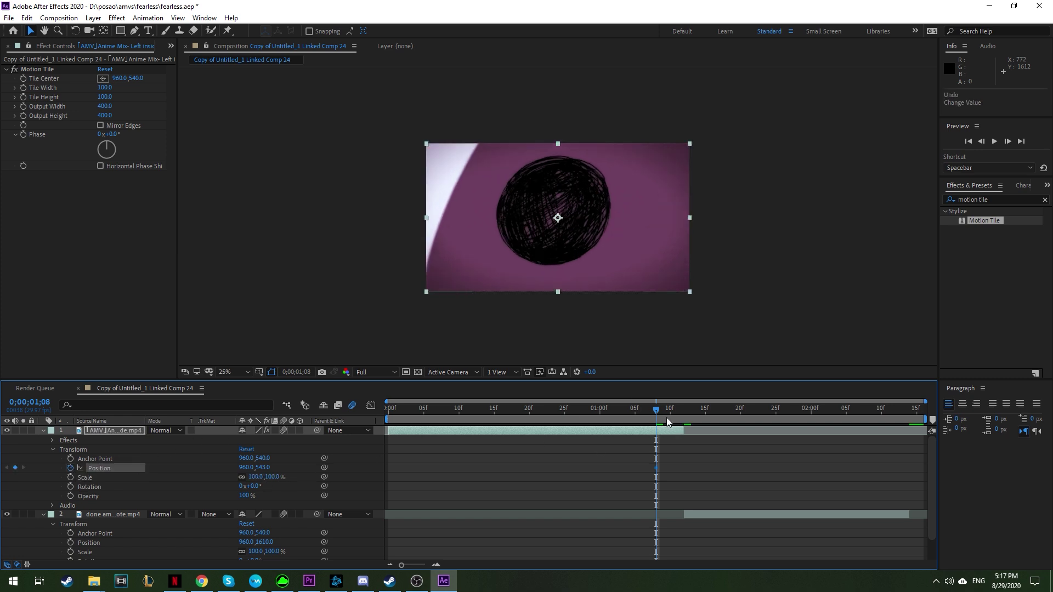
# Keyframe the eye clip sliding right and reset the second clip's Y position to 541.
pyautogui.moveTo(657, 416); pyautogui.dragTo(683, 427)
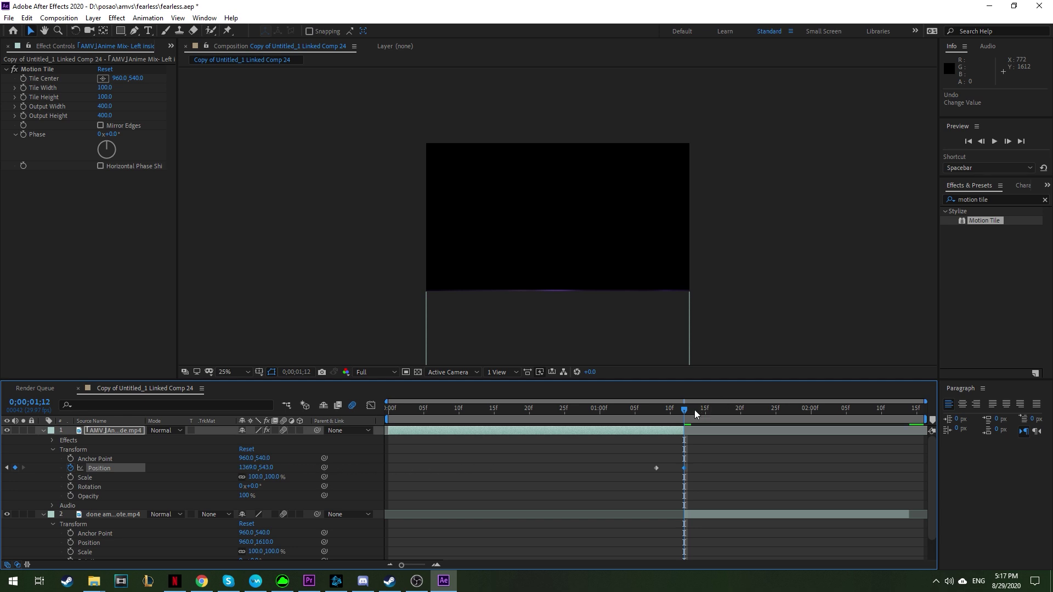
pyautogui.moveTo(695, 410); pyautogui.dragTo(683, 421)
pyautogui.click(694, 513)
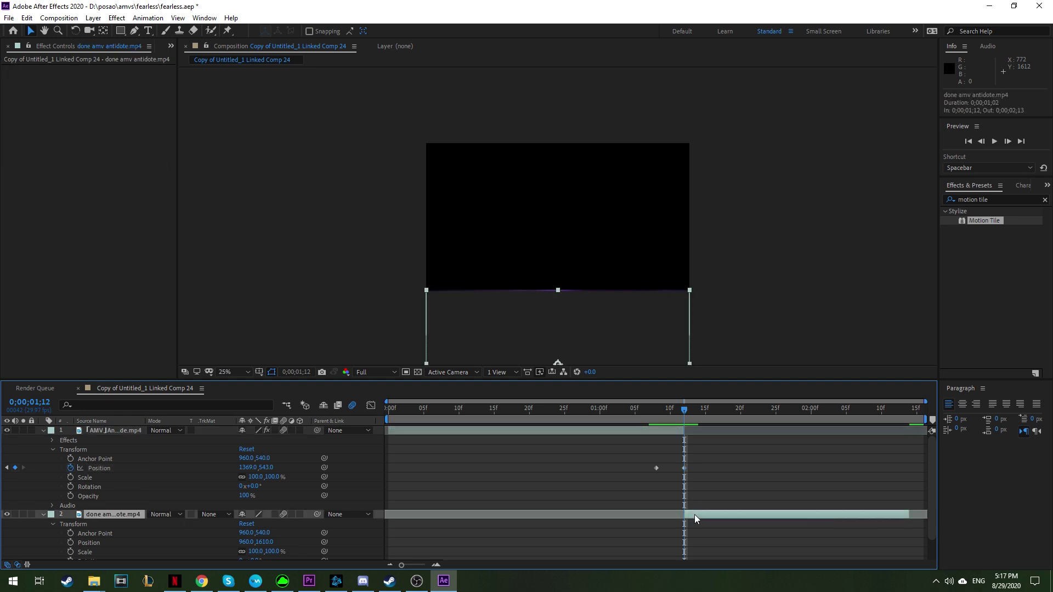
pyautogui.scroll(-1, 561, 508)
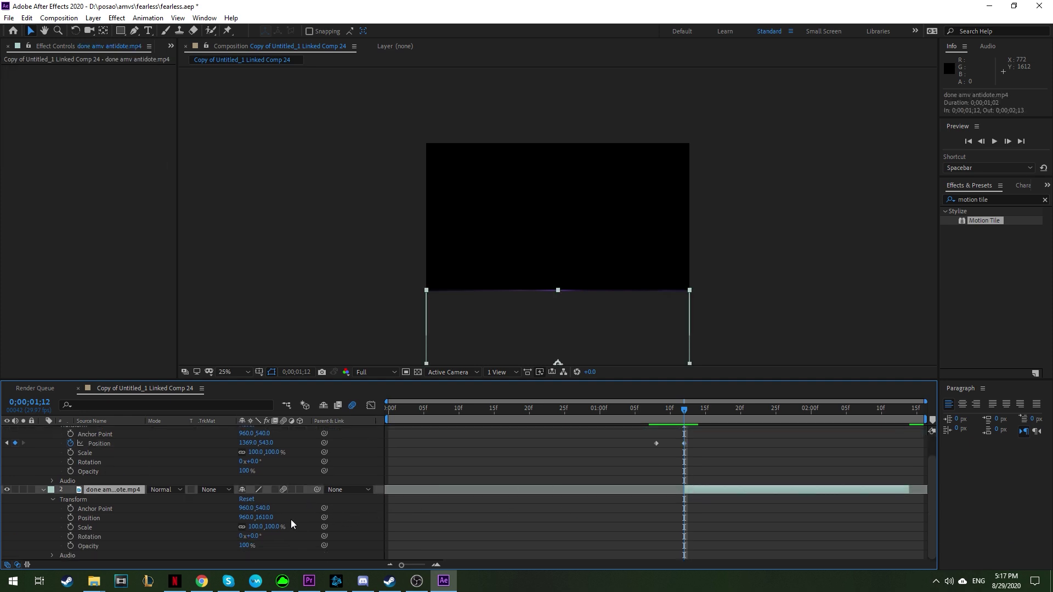
pyautogui.moveTo(260, 519); pyautogui.dragTo(216, 519)
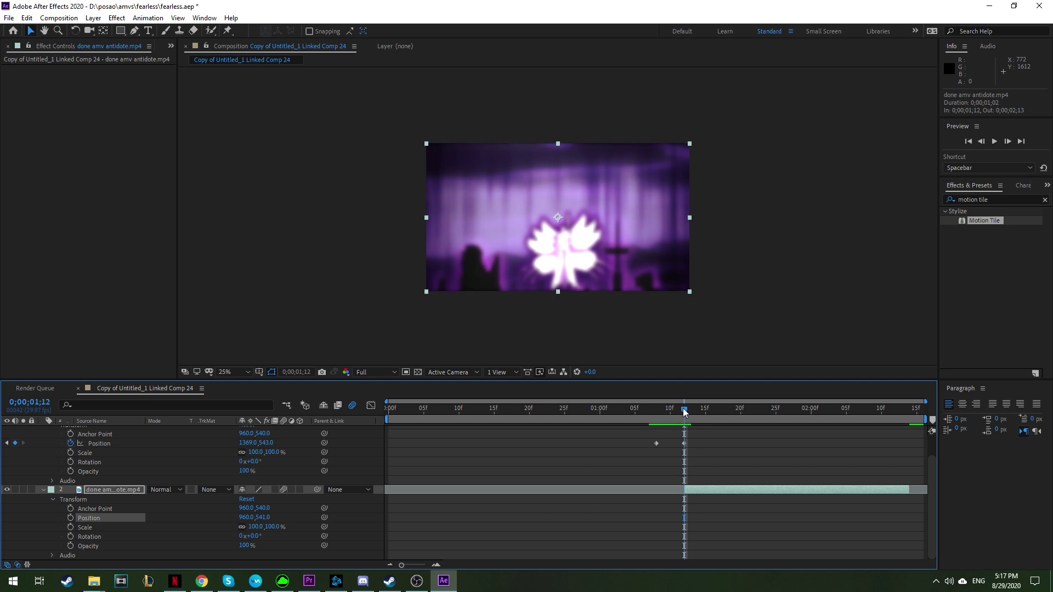
# Copy the eye clip's Motion Tile effect onto the second clip.
pyautogui.click(367, 444)
pyautogui.click(108, 490)
pyautogui.hotkey('ctrl', 'v')
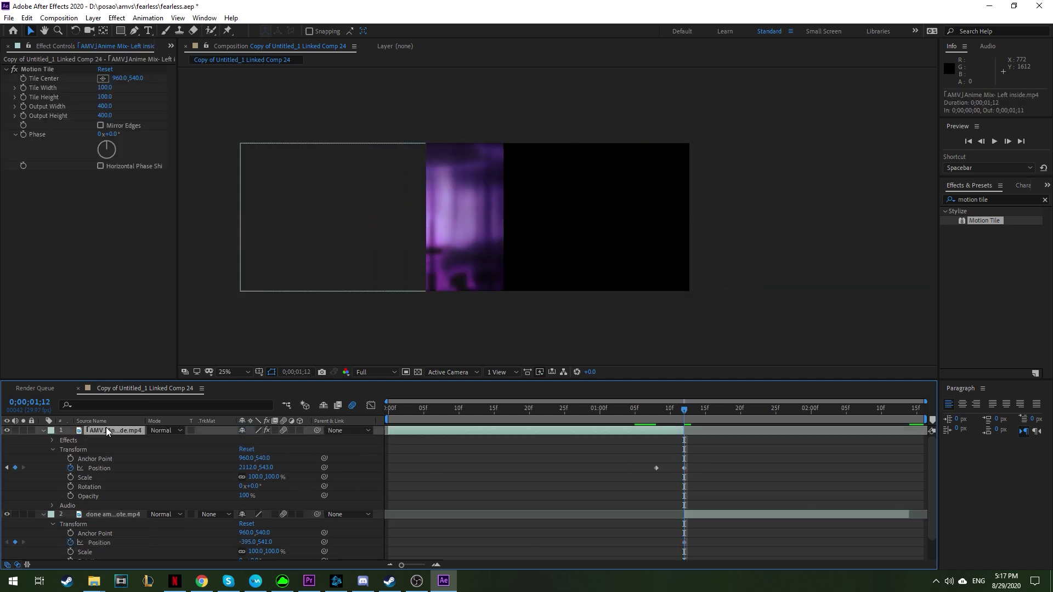
pyautogui.press('space')
# Set preview resolution to Third and play the transition.
pyautogui.click(370, 372)
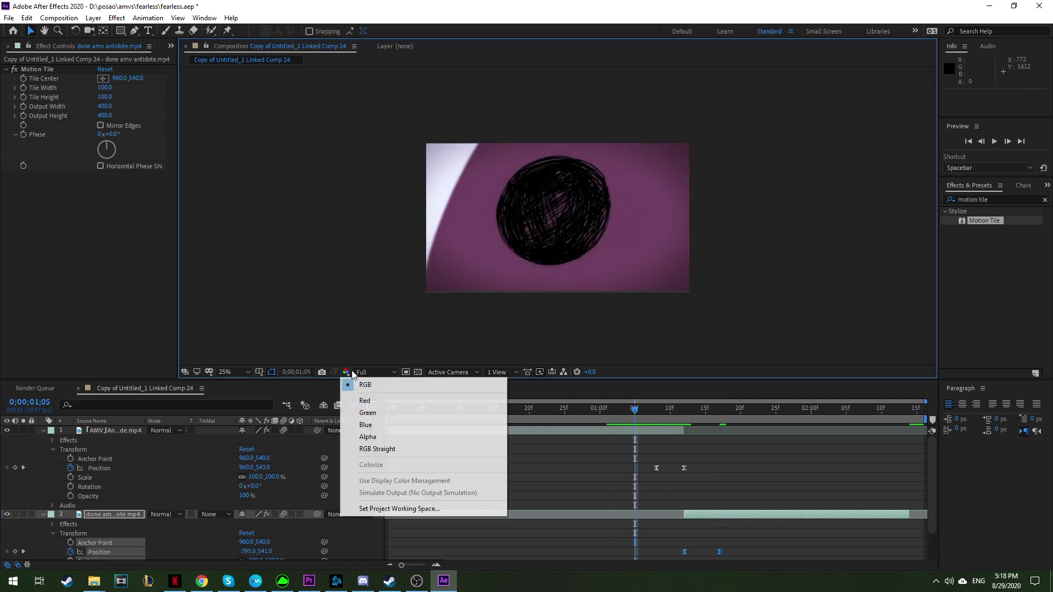
pyautogui.click(366, 412)
pyautogui.moveTo(617, 424)
pyautogui.mouseDown()
pyautogui.moveTo(726, 442)
pyautogui.moveTo(584, 435)
pyautogui.moveTo(630, 435)
pyautogui.moveTo(659, 419)
pyautogui.moveTo(626, 427)
pyautogui.mouseUp()
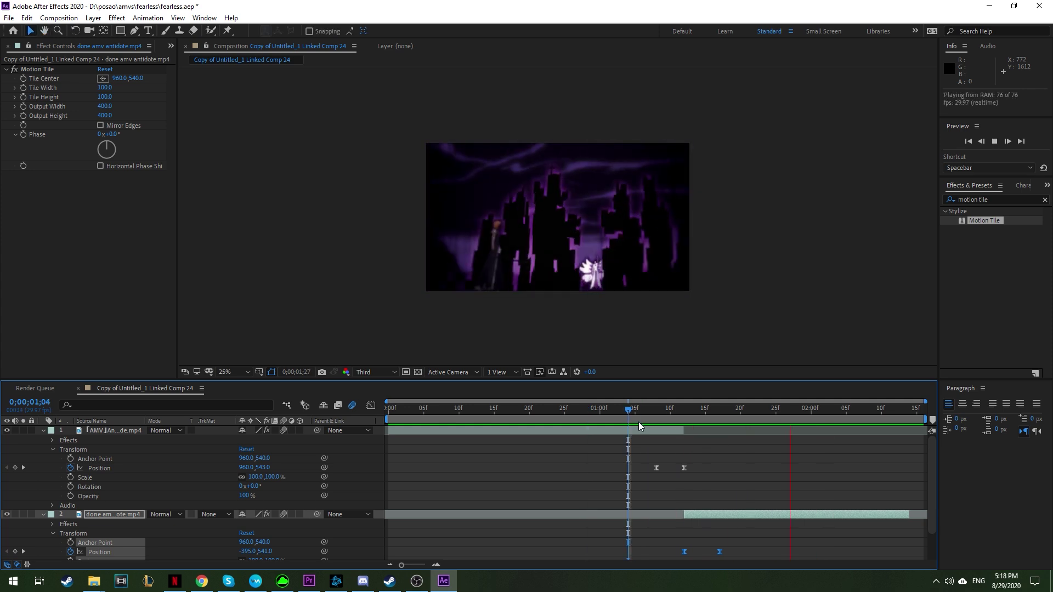
pyautogui.press('space')
# Shift the eye clip's first Position keyframe one frame earlier and preview again.
pyautogui.moveTo(657, 469); pyautogui.dragTo(649, 468)
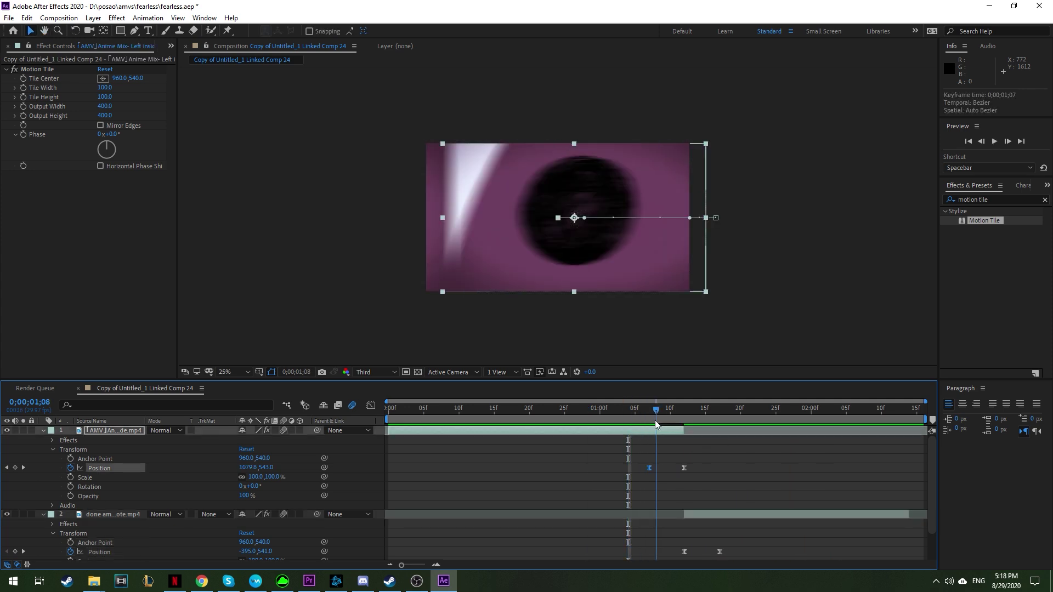
pyautogui.moveTo(655, 420)
pyautogui.mouseDown()
pyautogui.moveTo(736, 436)
pyautogui.moveTo(609, 441)
pyautogui.mouseUp()
pyautogui.press('space')
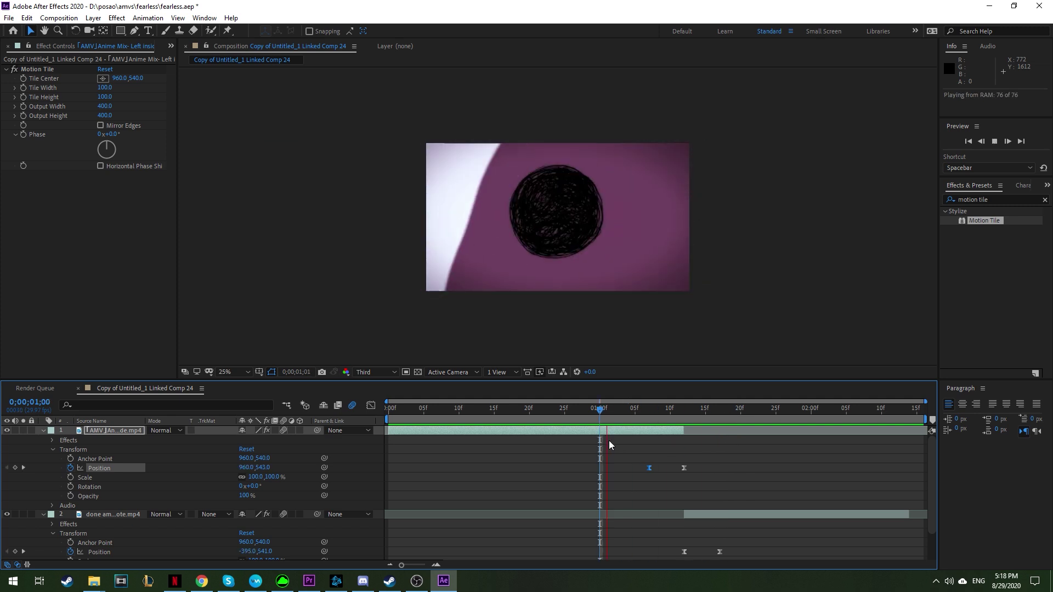
pyautogui.click(623, 419)
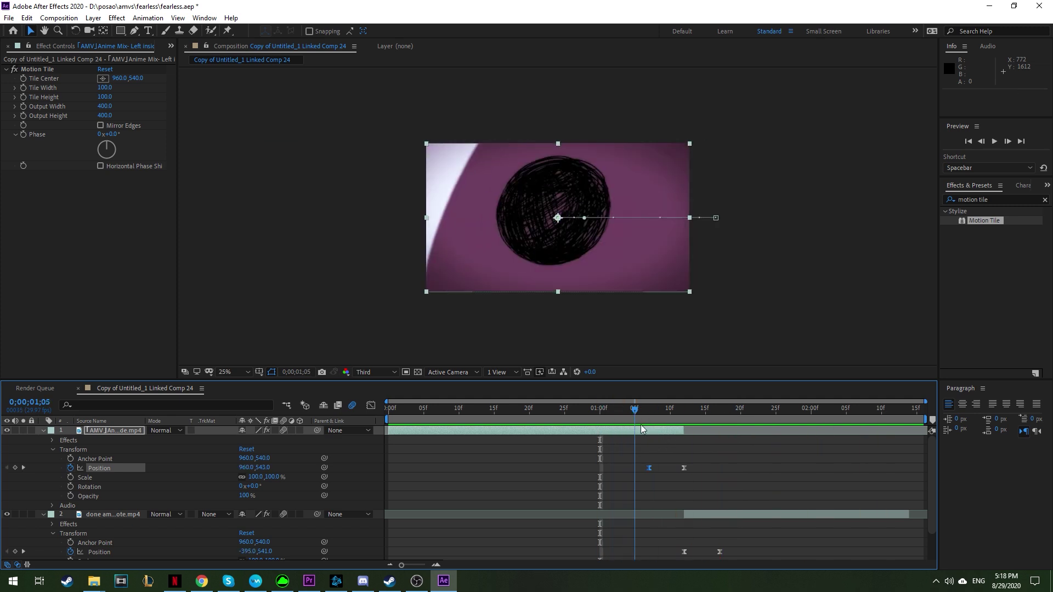
pyautogui.moveTo(642, 429)
pyautogui.mouseDown()
pyautogui.moveTo(713, 441)
pyautogui.moveTo(593, 431)
pyautogui.mouseUp()
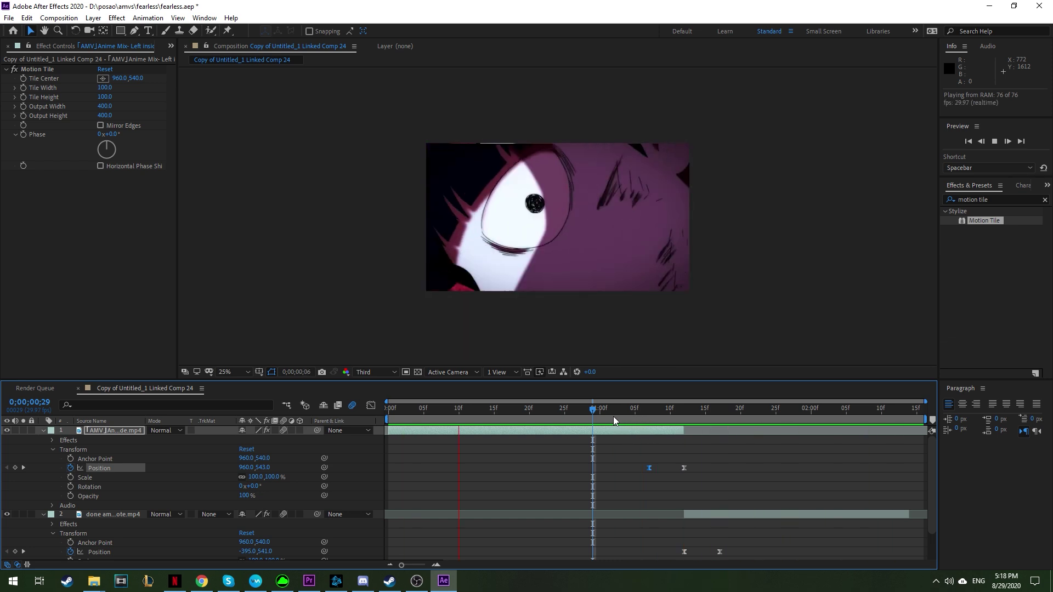
# Keyframe the eye clip's Scale and Rotation from 01;07 to about 60% and -6° at 01;11.
pyautogui.click(649, 409)
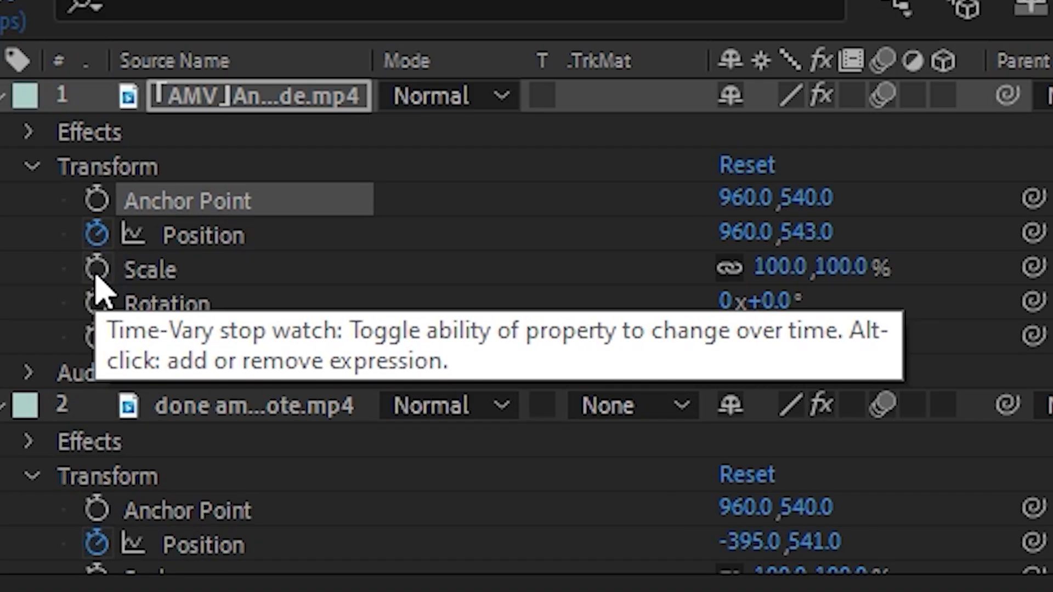
pyautogui.click(69, 478)
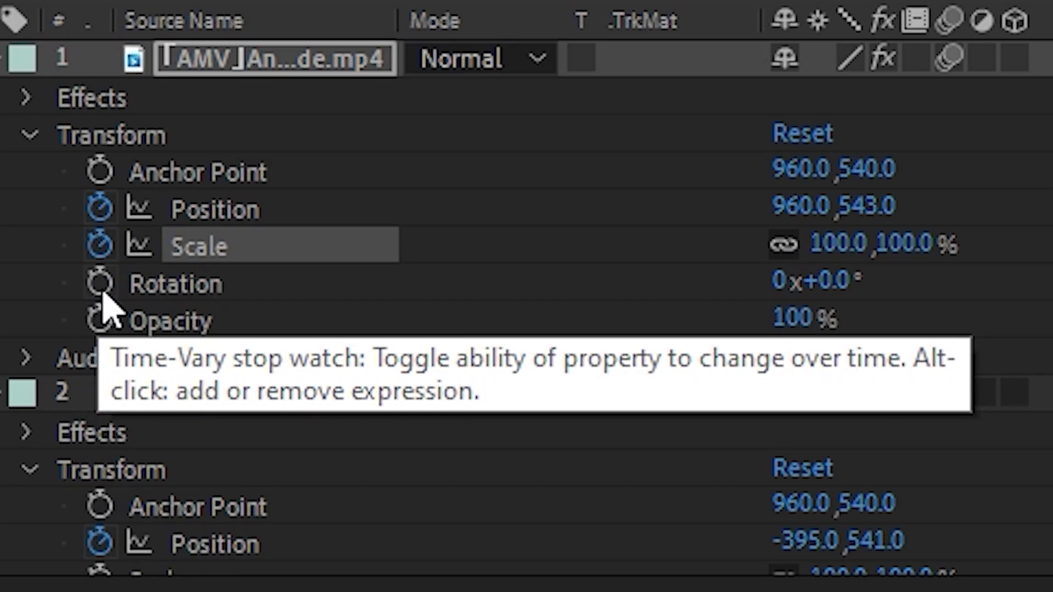
pyautogui.click(100, 284)
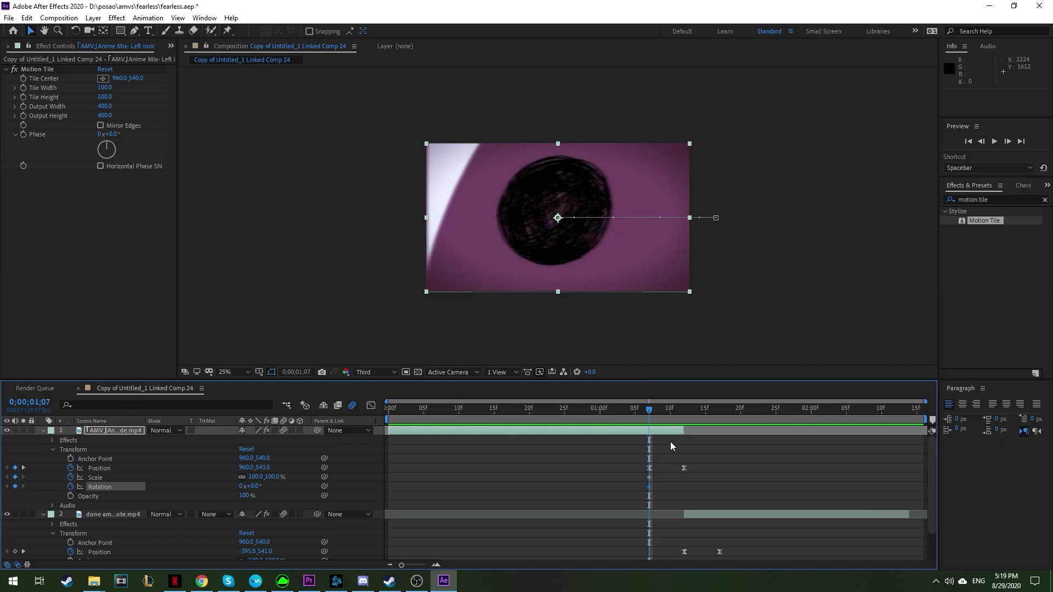
pyautogui.moveTo(650, 424); pyautogui.dragTo(677, 432)
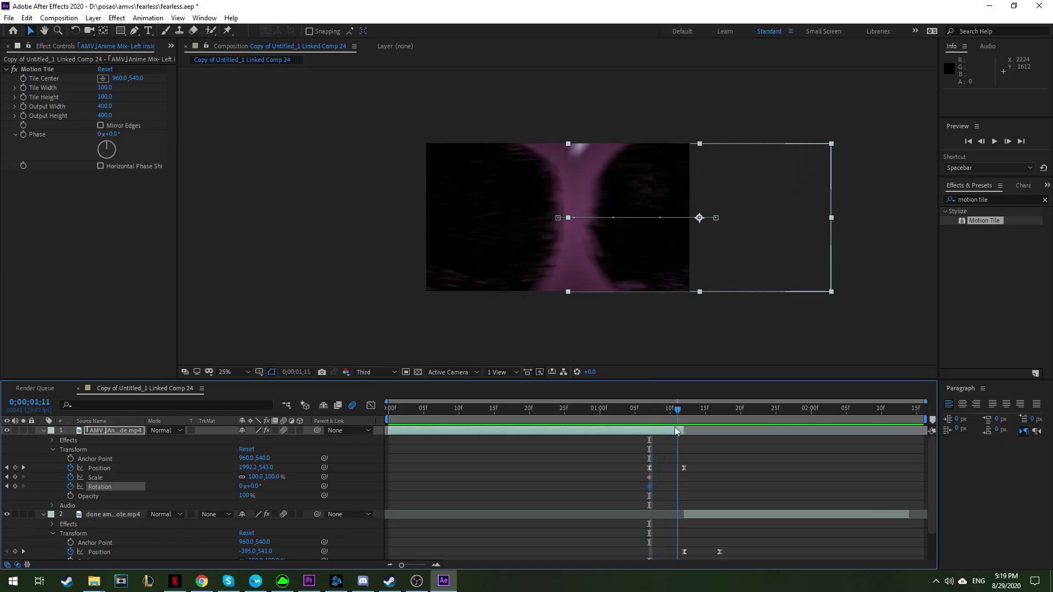
pyautogui.moveTo(272, 478); pyautogui.dragTo(231, 486)
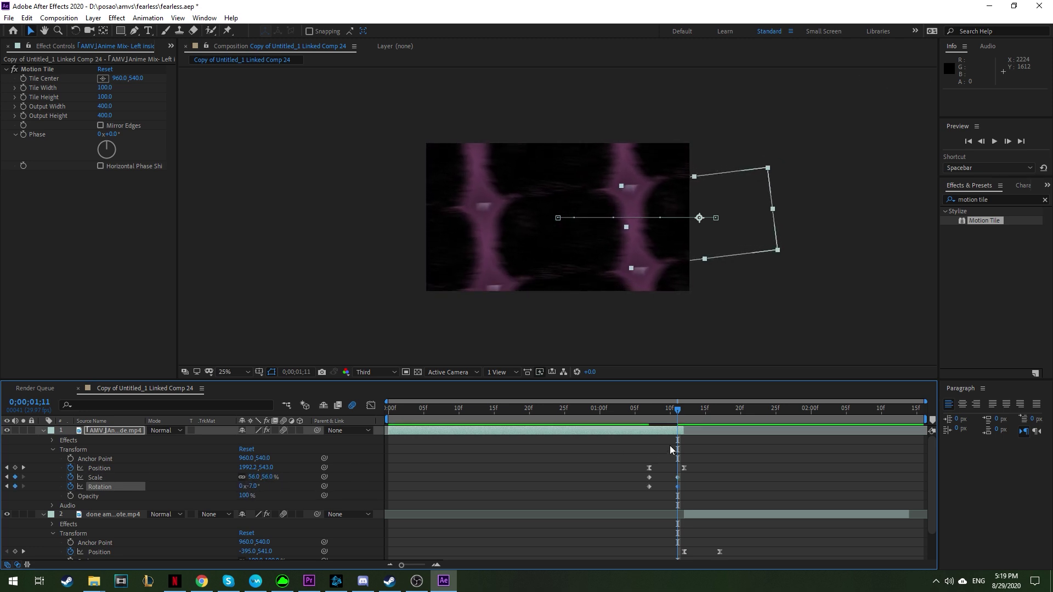
pyautogui.moveTo(672, 480)
pyautogui.mouseDown()
pyautogui.moveTo(688, 500)
pyautogui.moveTo(684, 486)
pyautogui.moveTo(647, 498)
pyautogui.mouseUp()
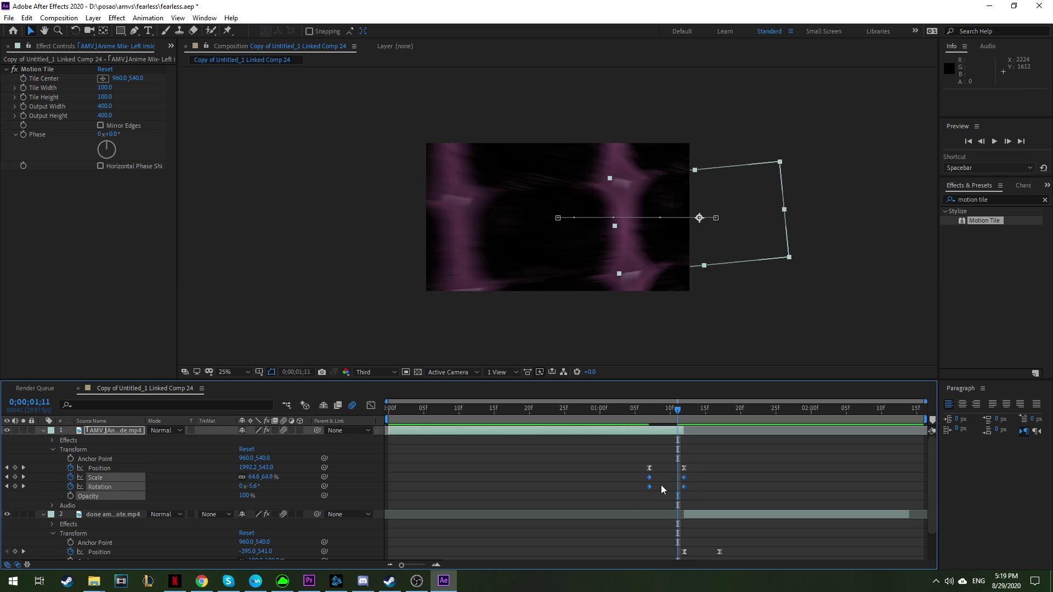
pyautogui.scroll(-2, 738, 487)
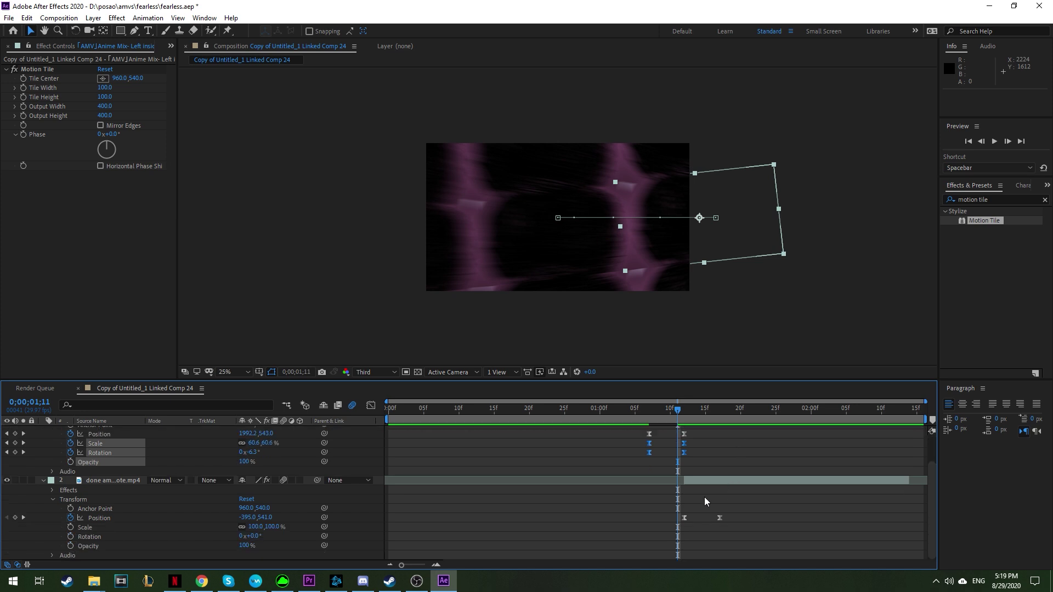
pyautogui.click(673, 484)
# Keyframe the second clip from 66% scale and -3° rotation at 01;12 to normal at 01;17.
pyautogui.click(70, 527)
pyautogui.click(71, 537)
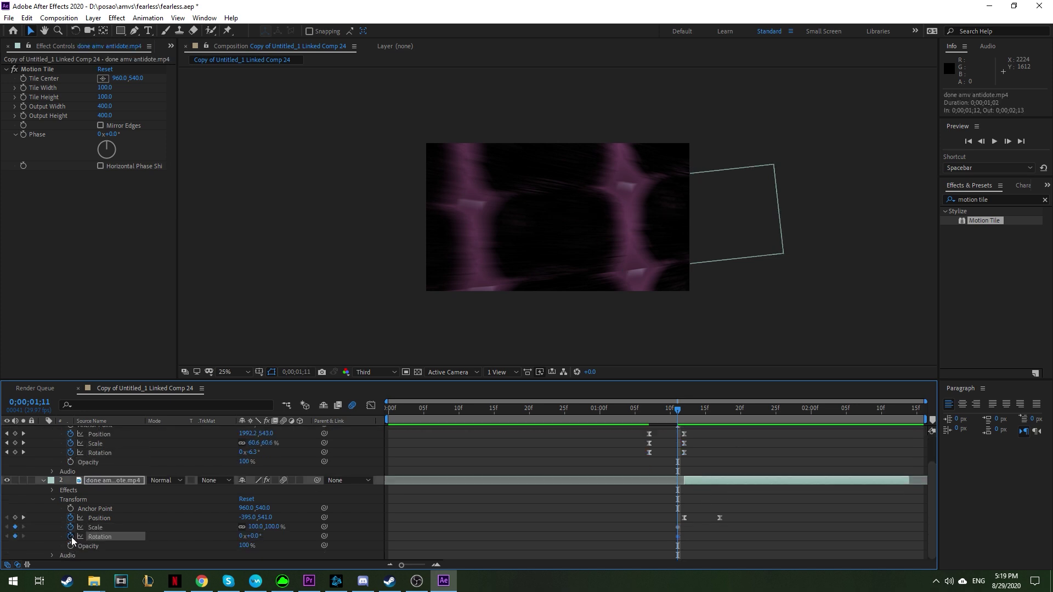
pyautogui.moveTo(660, 528)
pyautogui.mouseDown()
pyautogui.moveTo(688, 543)
pyautogui.moveTo(720, 536)
pyautogui.mouseUp()
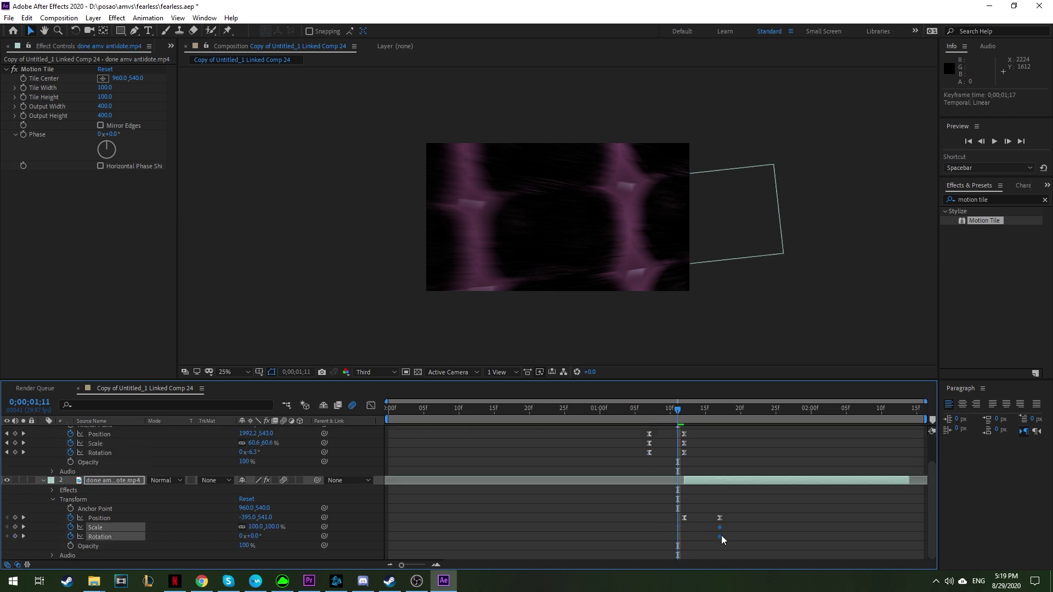
pyautogui.click(682, 423)
pyautogui.moveTo(272, 527)
pyautogui.mouseDown()
pyautogui.moveTo(242, 529)
pyautogui.moveTo(260, 531)
pyautogui.mouseUp()
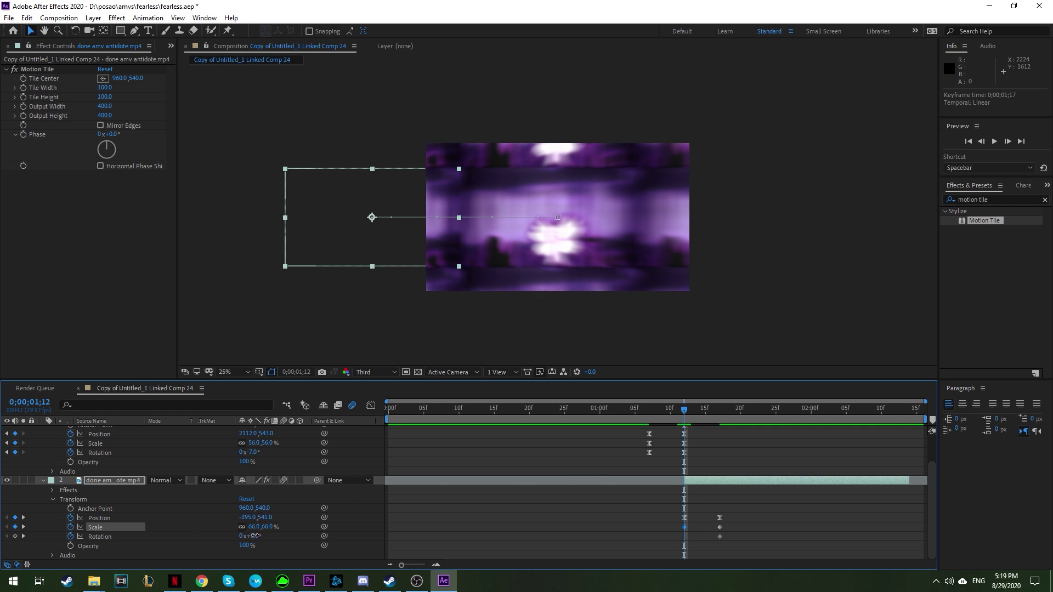
pyautogui.moveTo(254, 535); pyautogui.dragTo(244, 536)
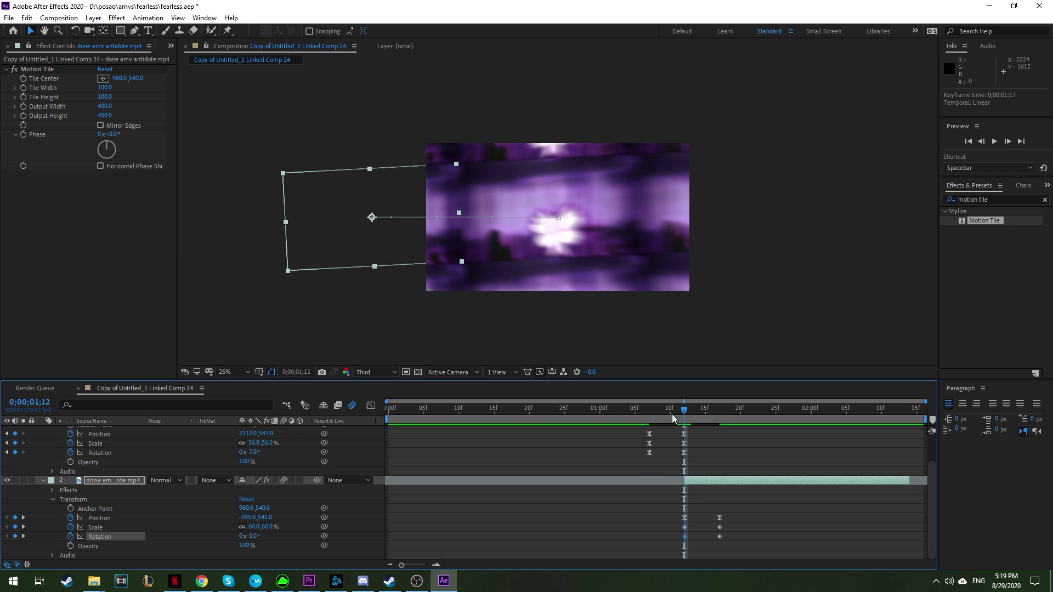